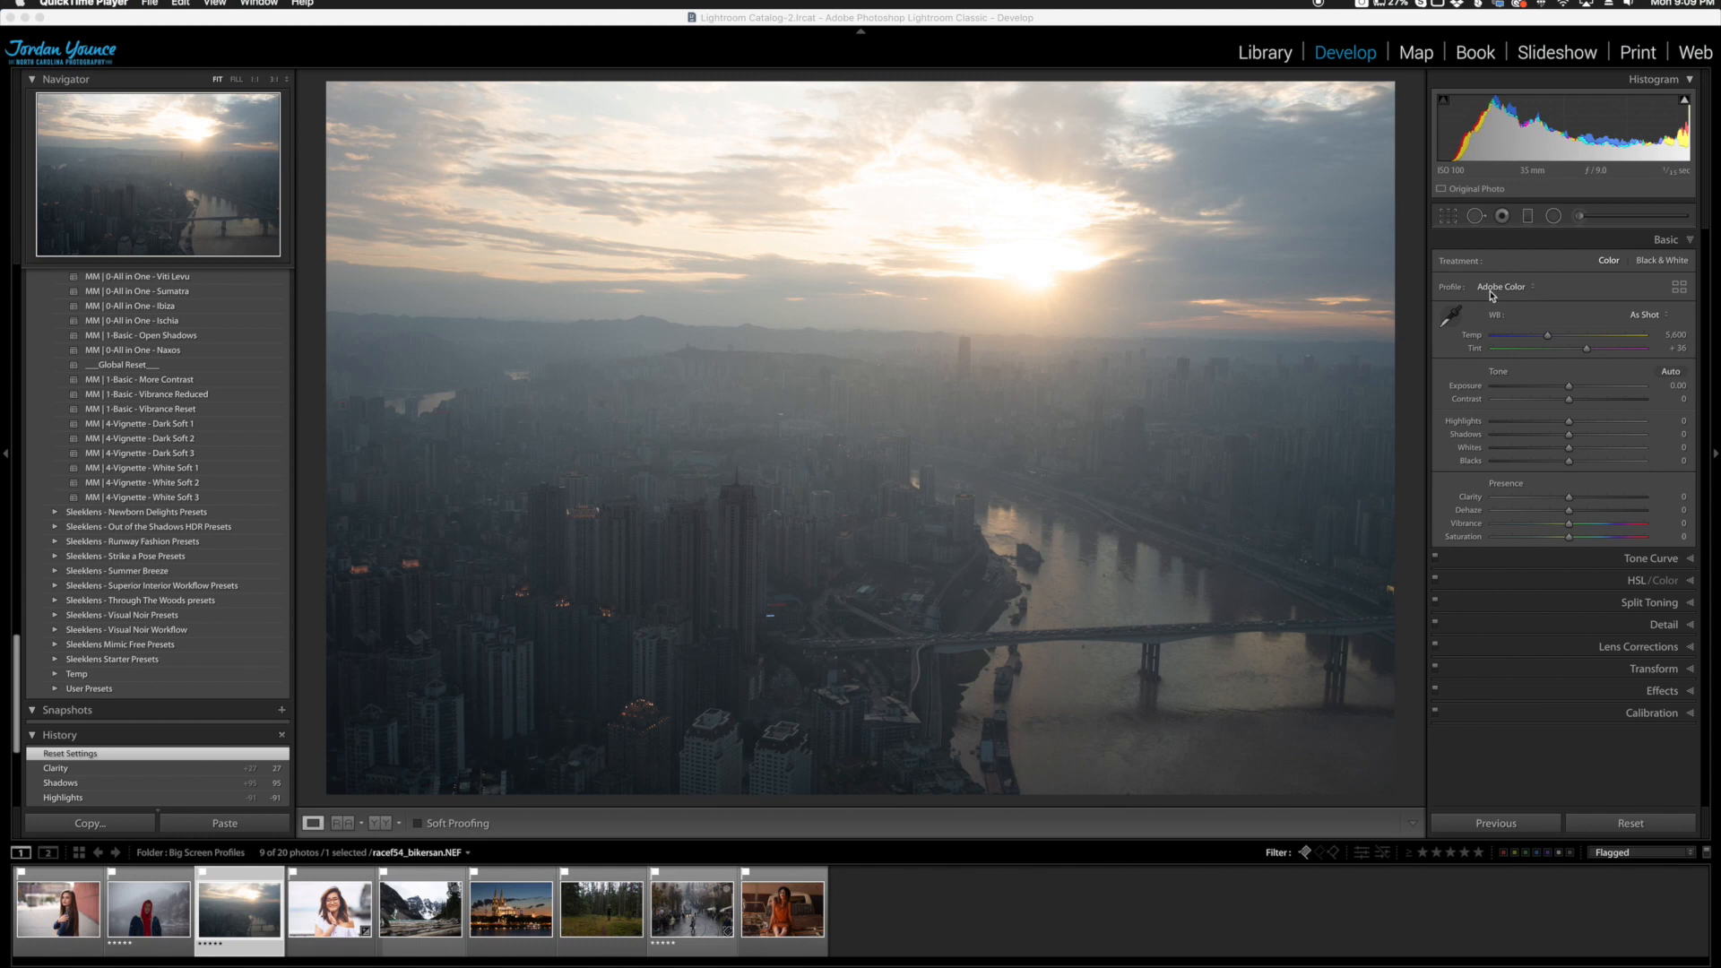
Step: Apply the BS - Beach Days profile from the Sleeklens - Big Screen set to the city sunrise photo
{"action": "left_click", "coordinate": [1535, 293]}
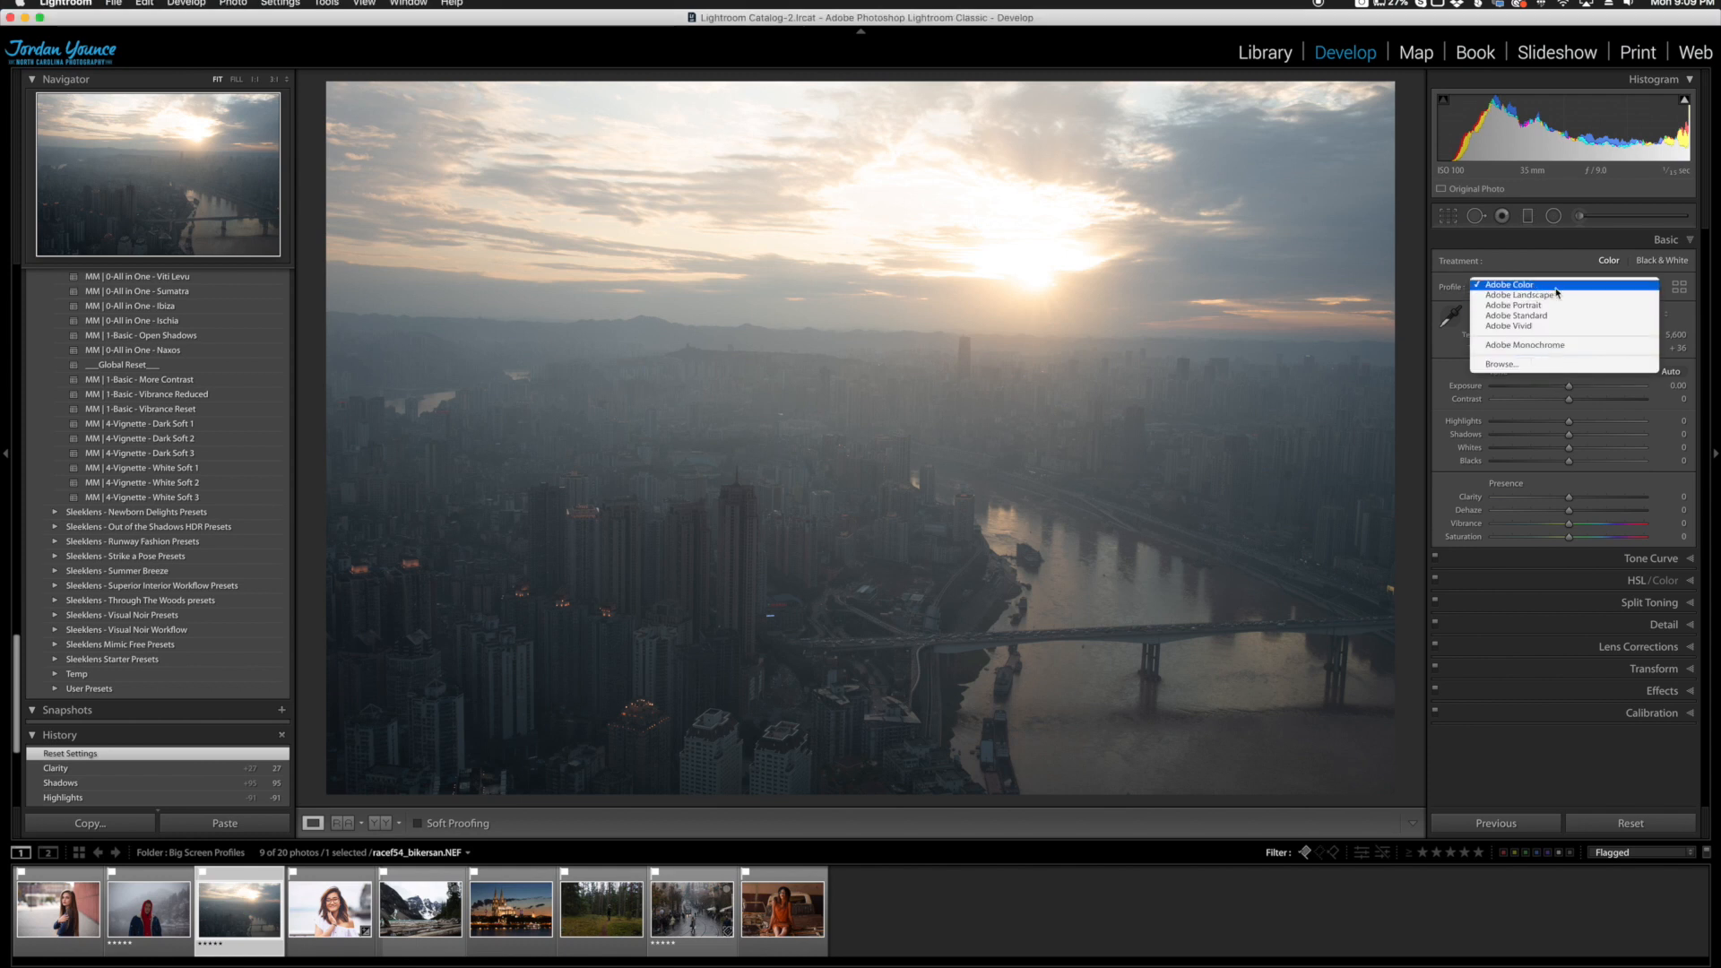
{"action": "left_click", "coordinate": [1679, 286]}
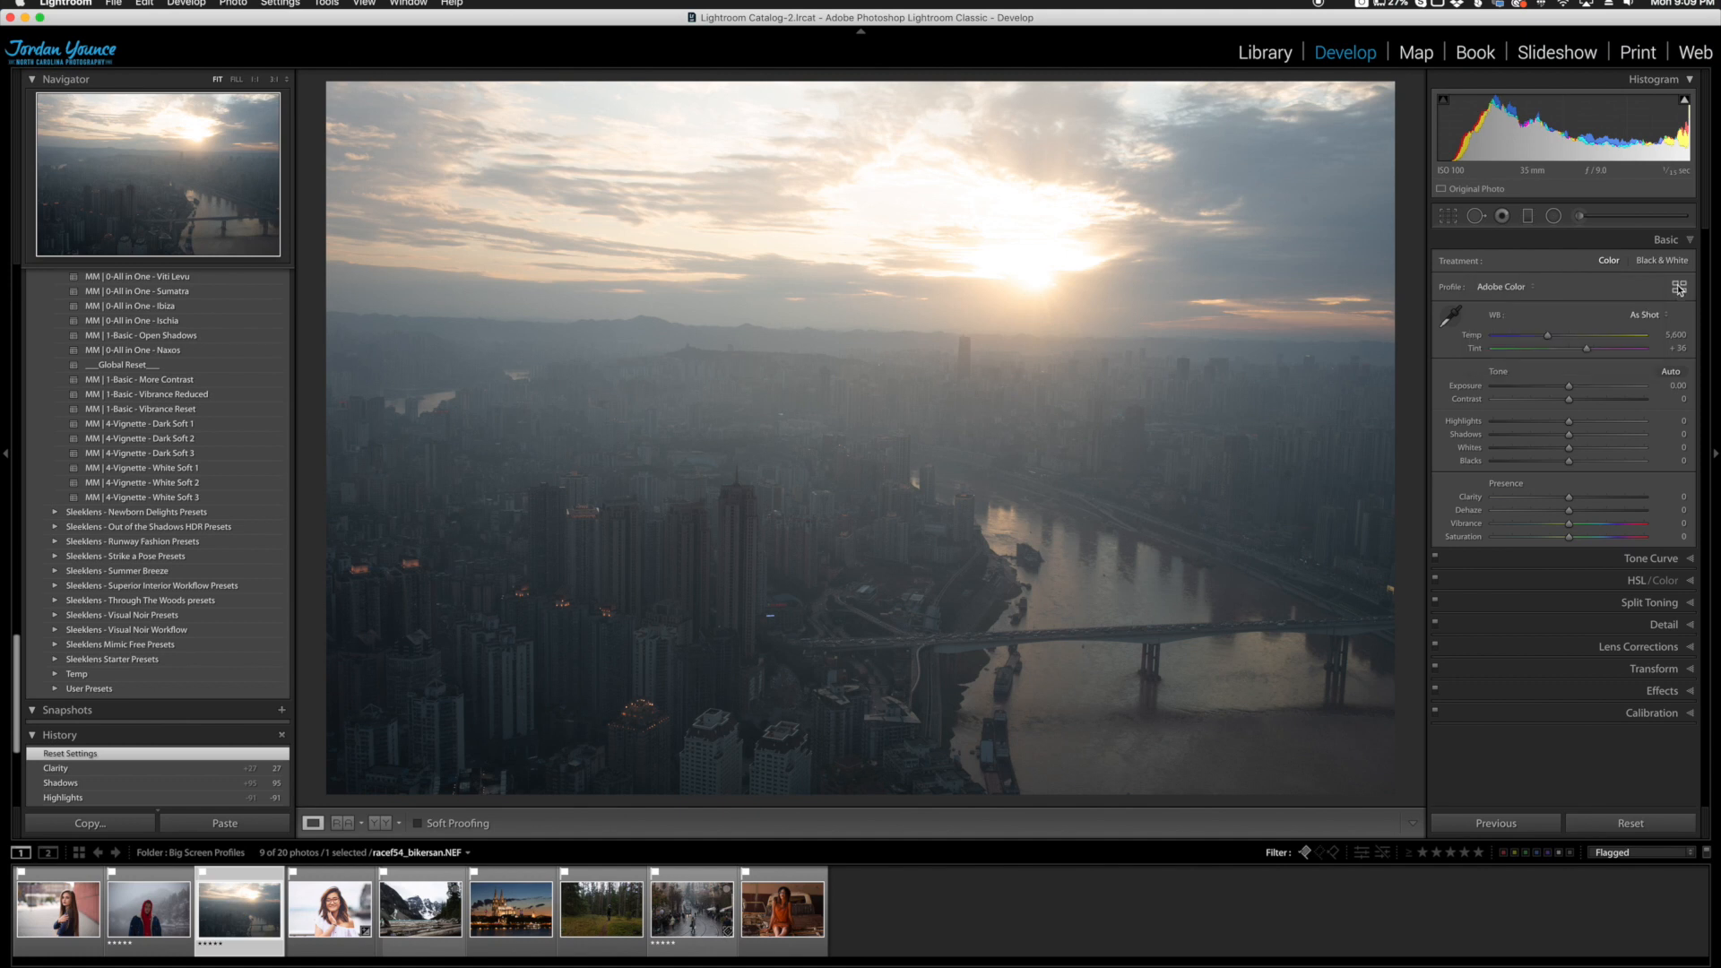
{"action": "left_click", "coordinate": [1680, 290]}
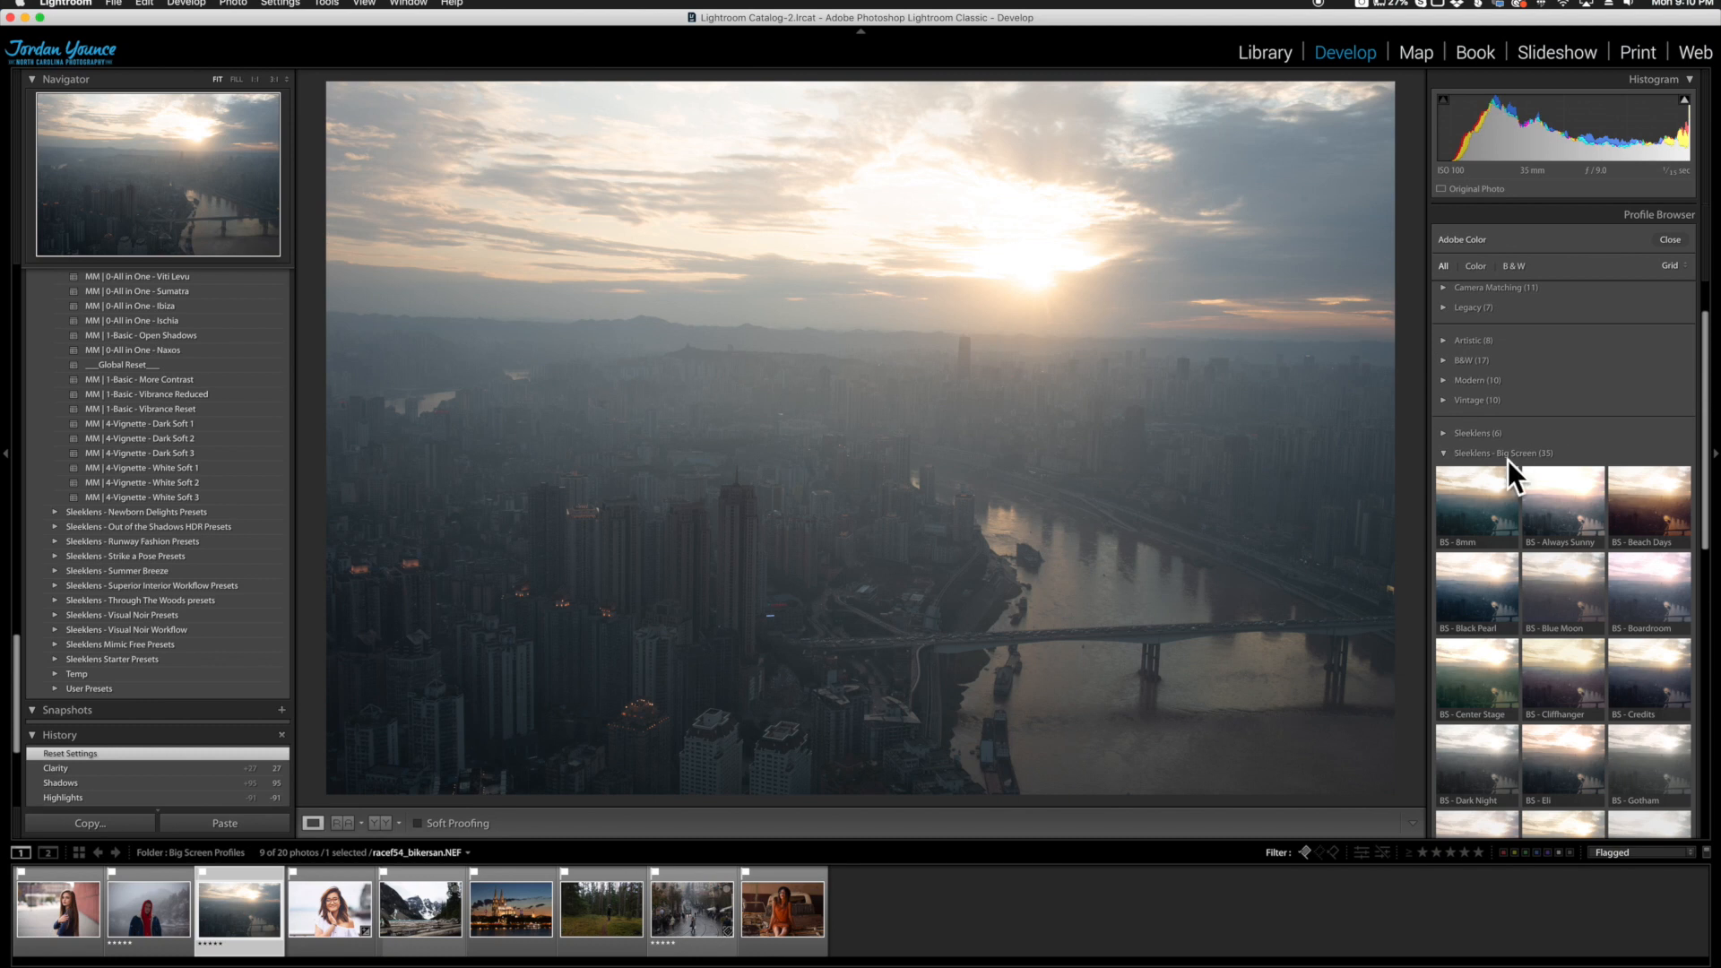
{"action": "scroll", "coordinate": [1551, 444], "scroll_direction": "down", "scroll_amount": 3}
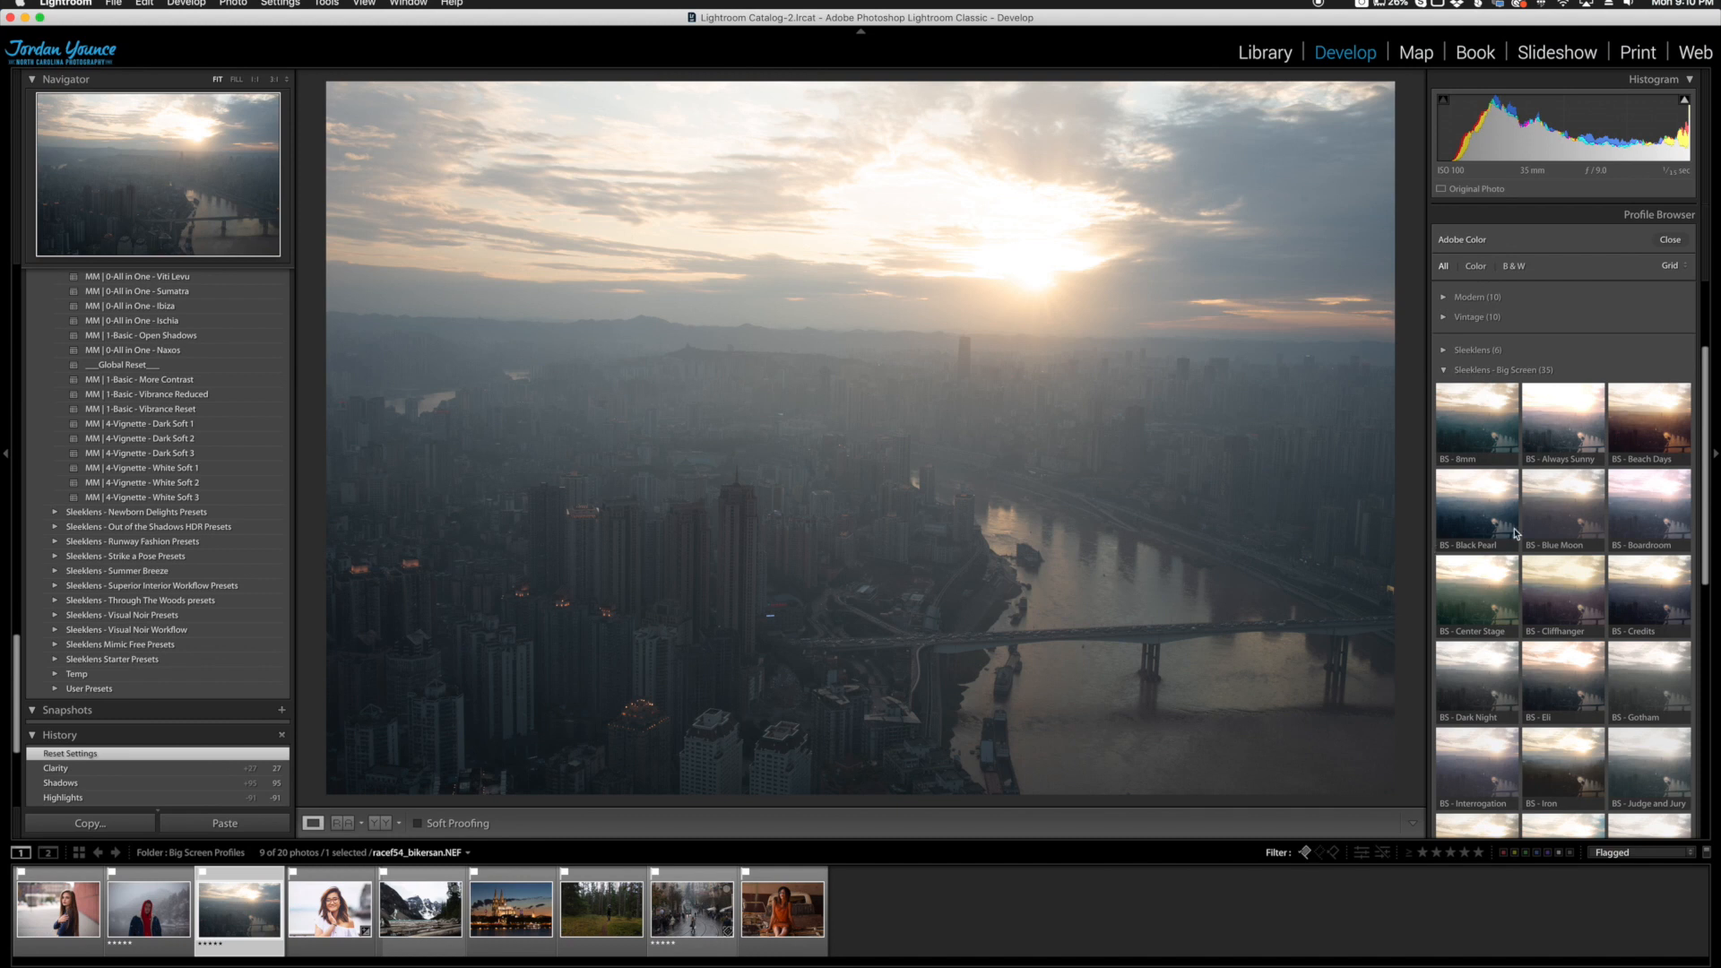
{"action": "left_click", "coordinate": [1650, 418]}
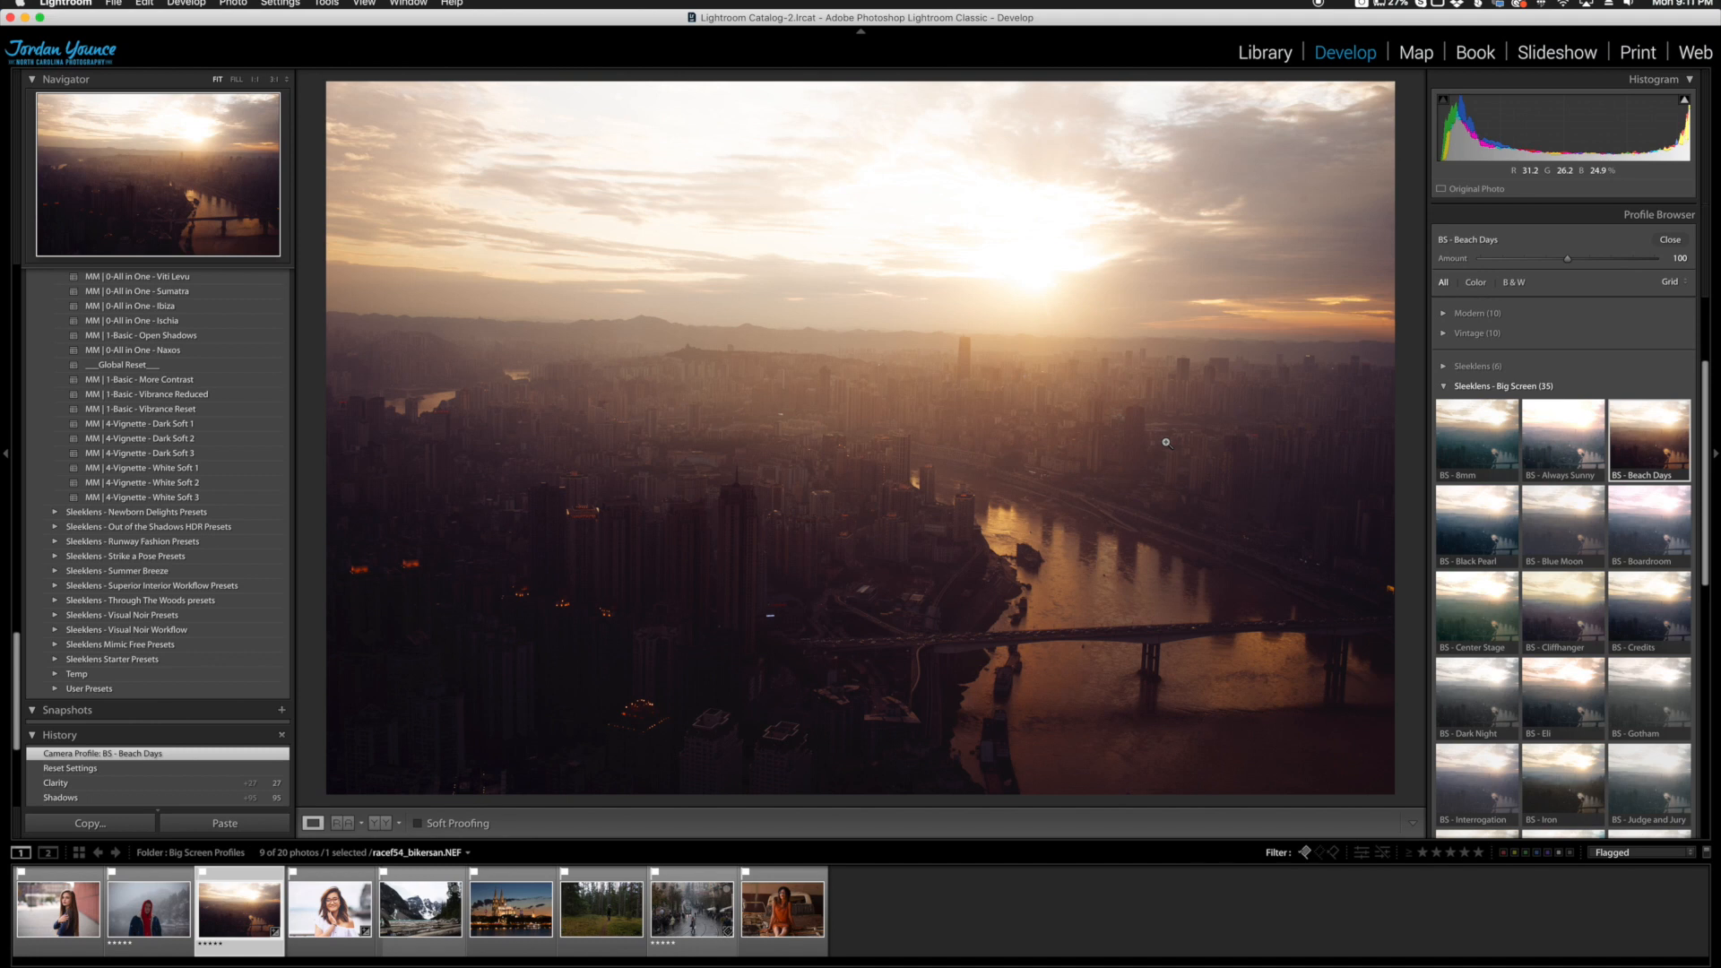
{"action": "left_click", "coordinate": [1669, 239]}
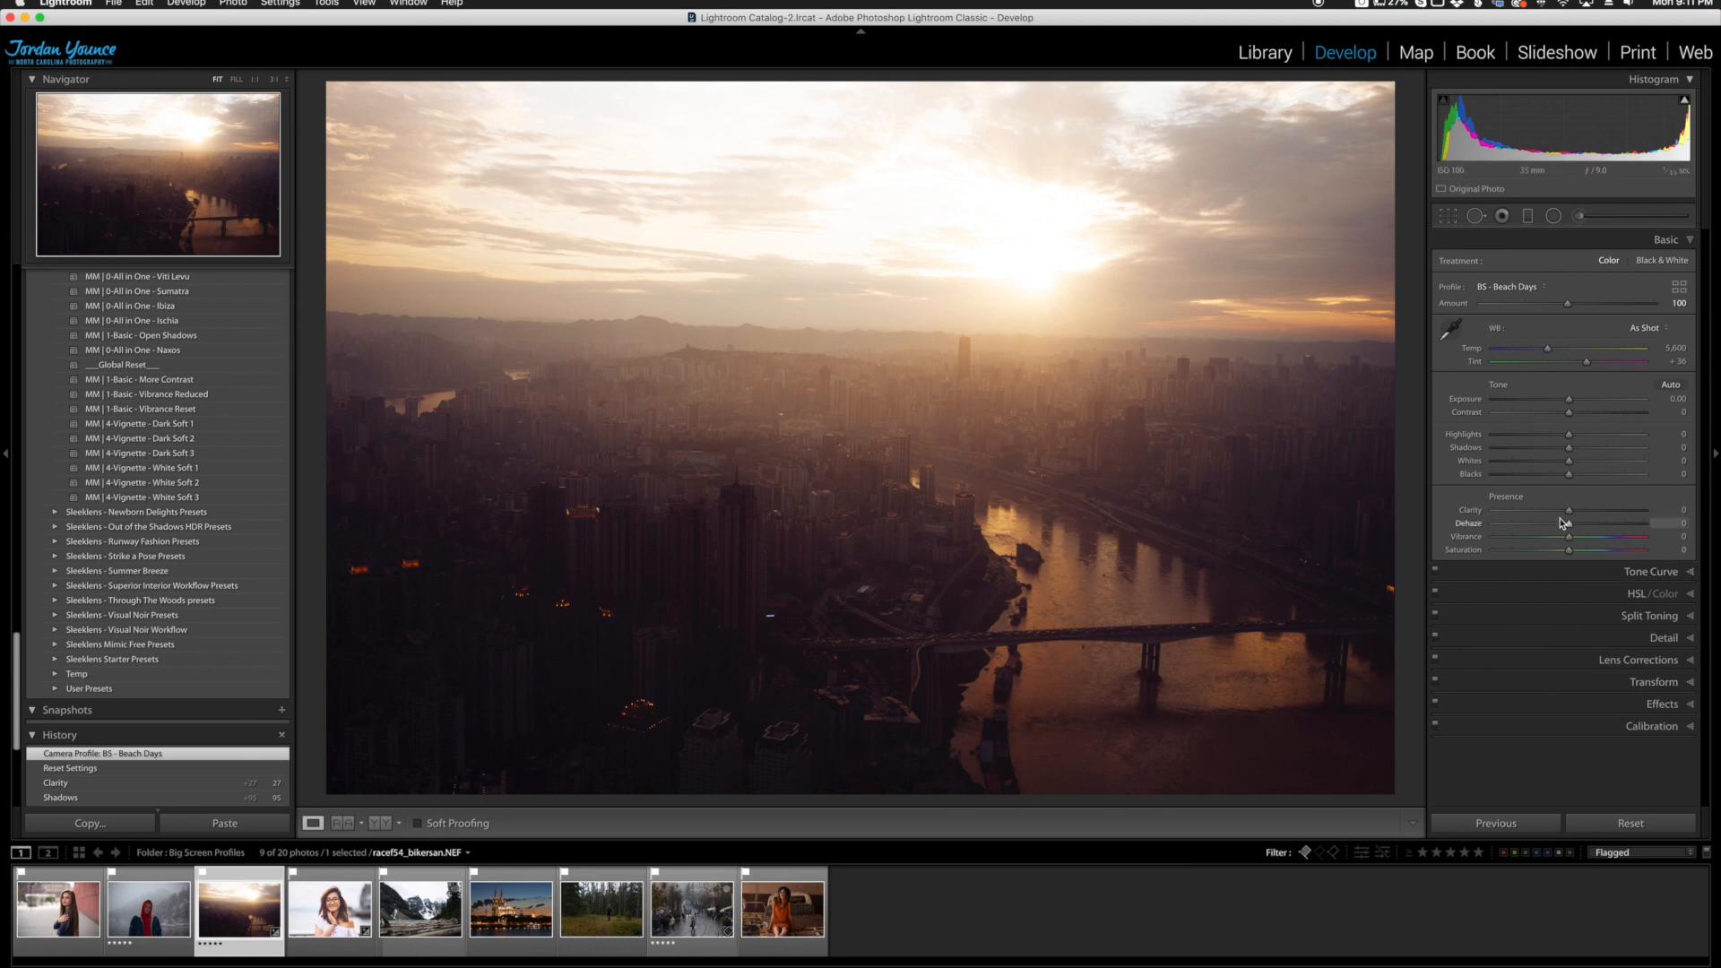
Step: Check the Split Toning and HSL saturation settings of the city photo and return to the Basic adjustments
{"action": "left_click", "coordinate": [1650, 615]}
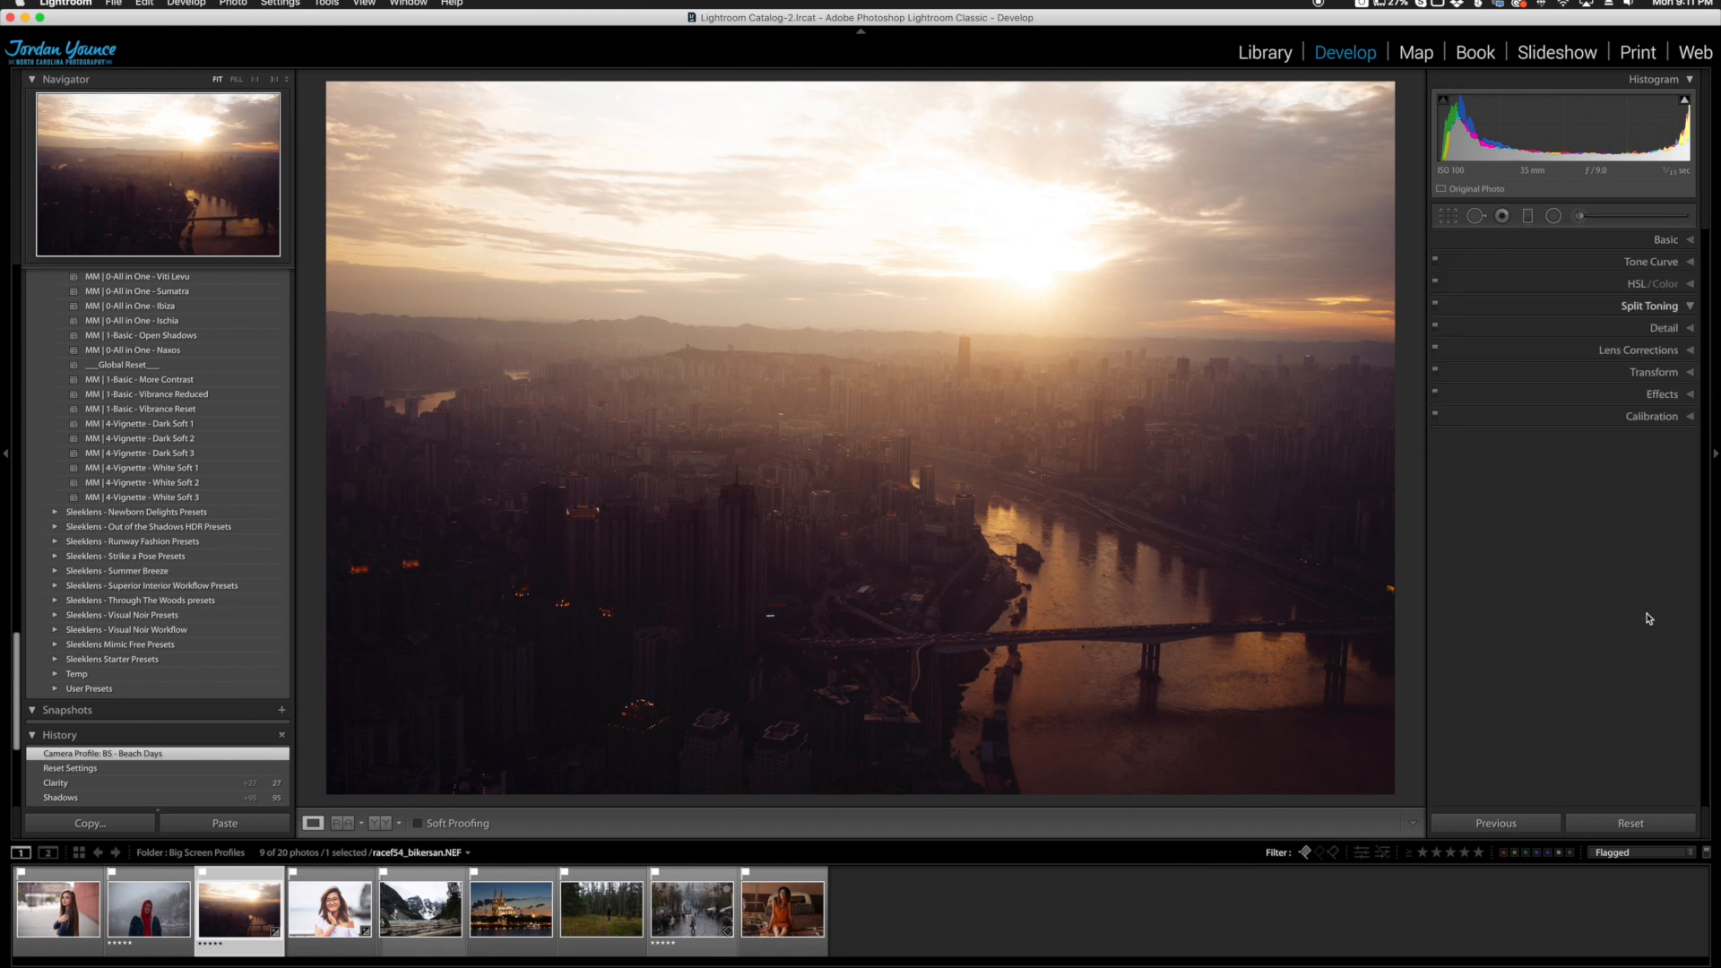
{"action": "left_click", "coordinate": [1637, 285]}
{"action": "left_click", "coordinate": [1526, 305]}
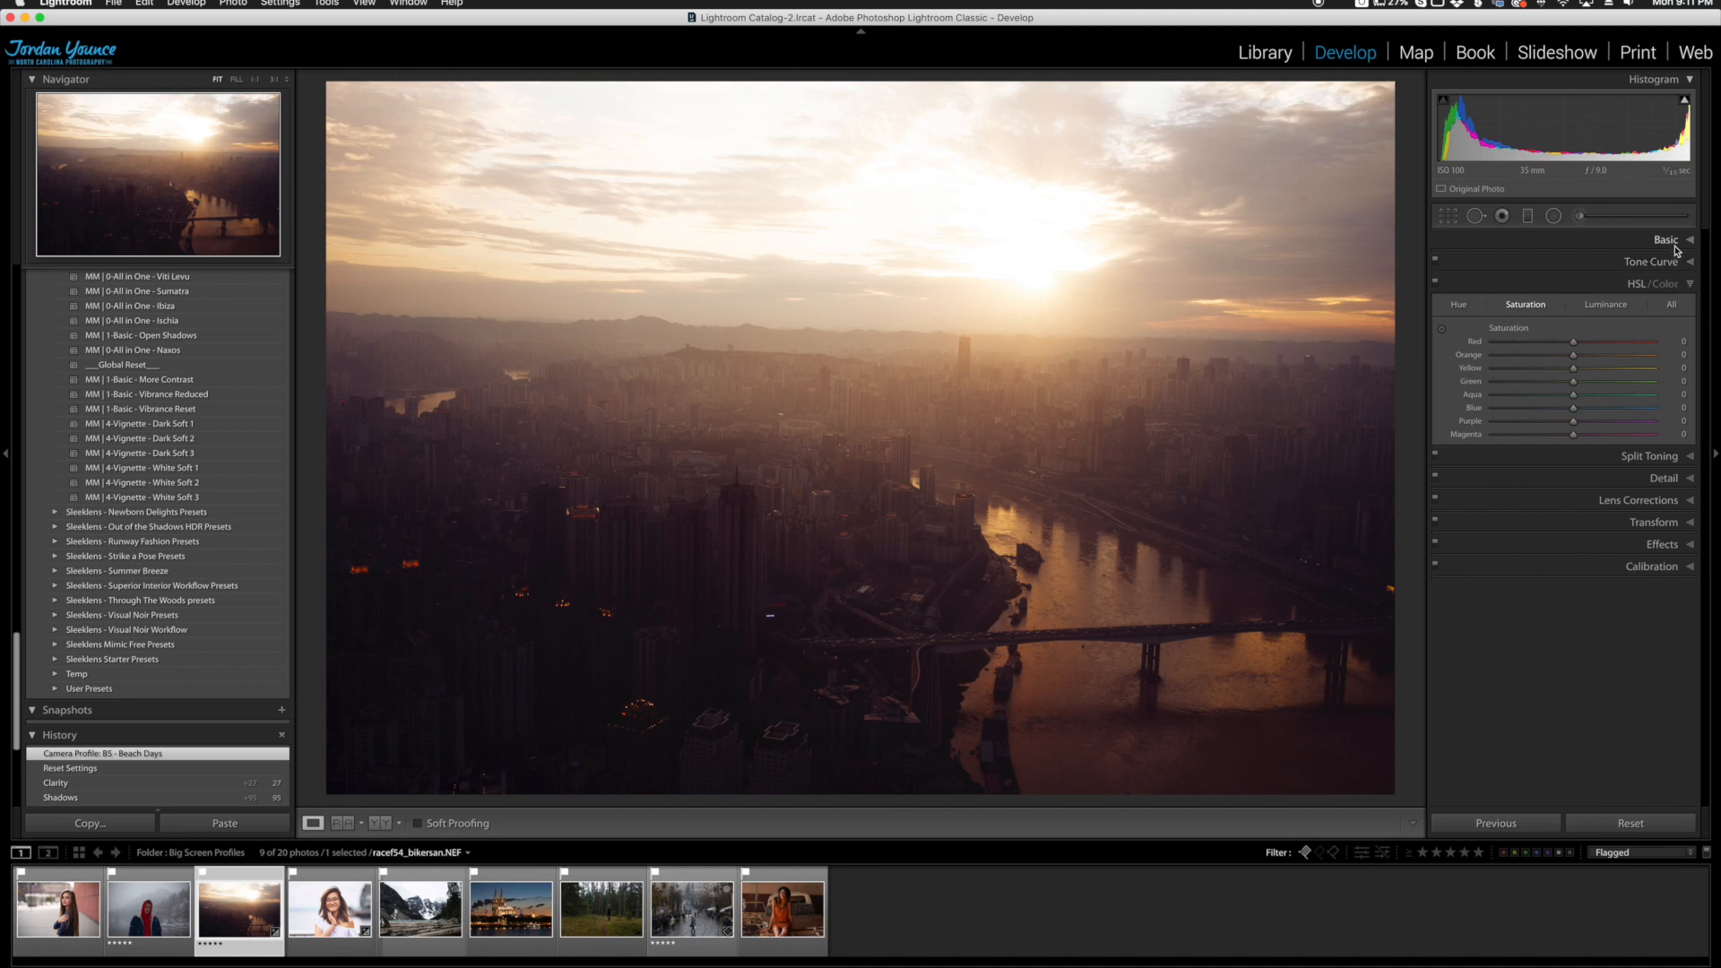
{"action": "left_click", "coordinate": [1669, 239]}
Step: Try the Beach Days profile at an amount of 181 and reset the amount to 100
{"action": "left_click", "coordinate": [1679, 286]}
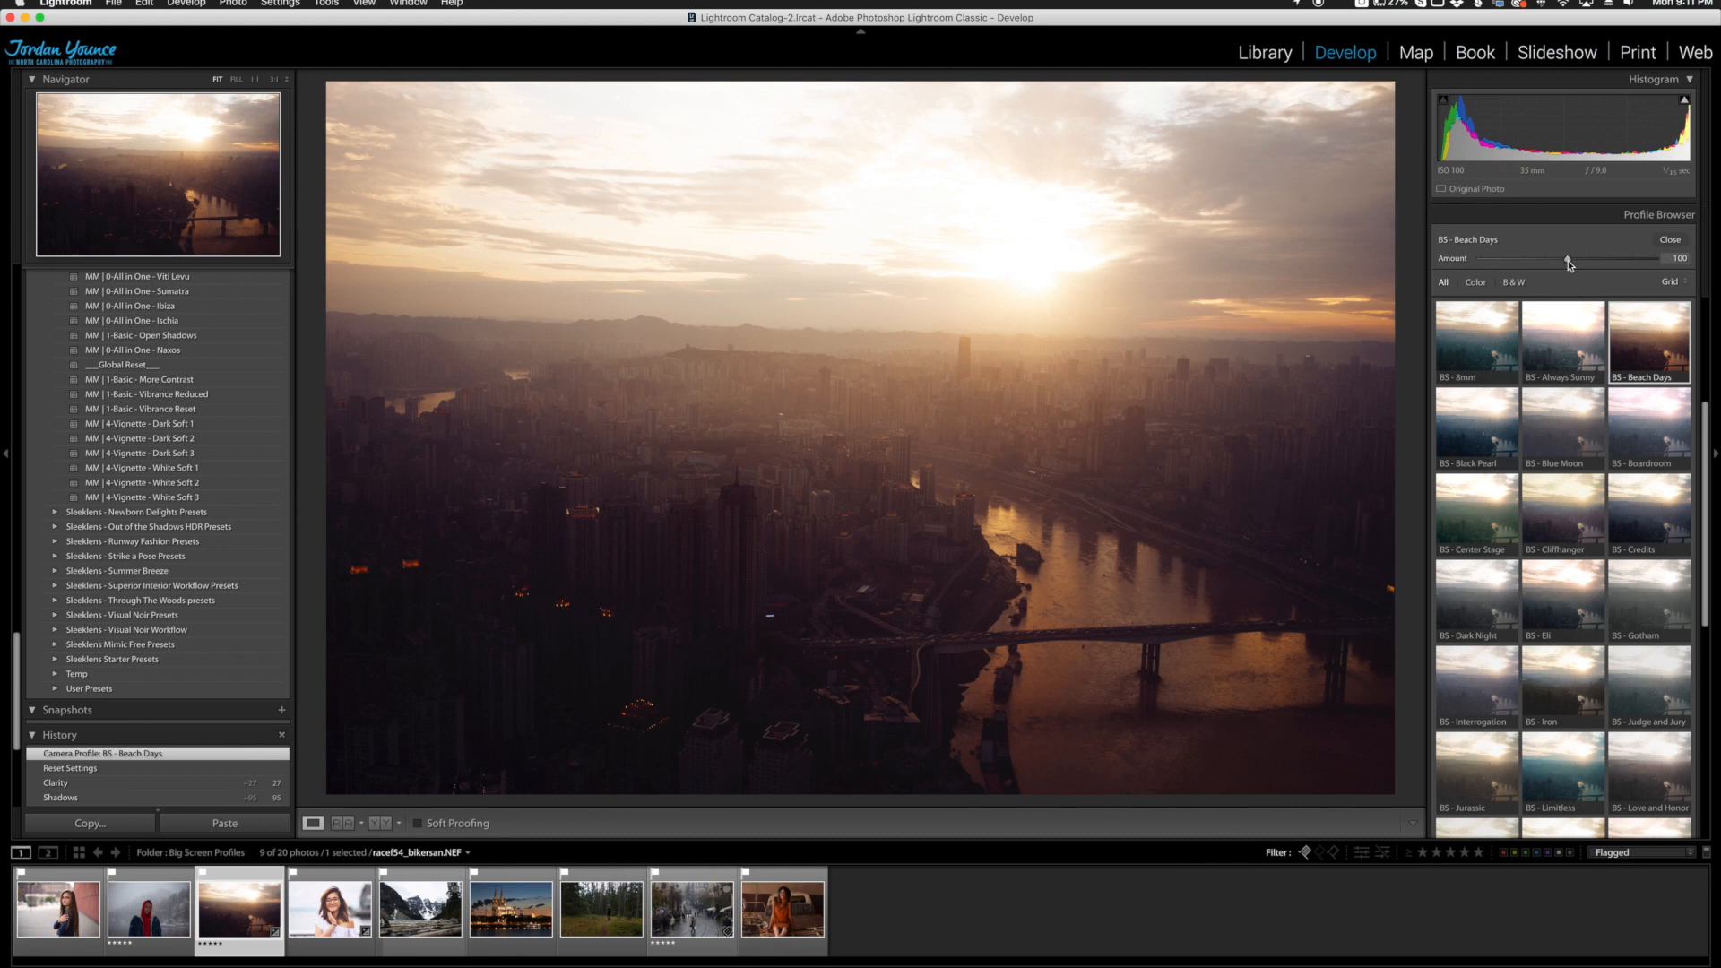
{"action": "left_click_drag", "start_coordinate": [1569, 260], "coordinate": [1640, 265]}
{"action": "double_click", "coordinate": [1454, 259]}
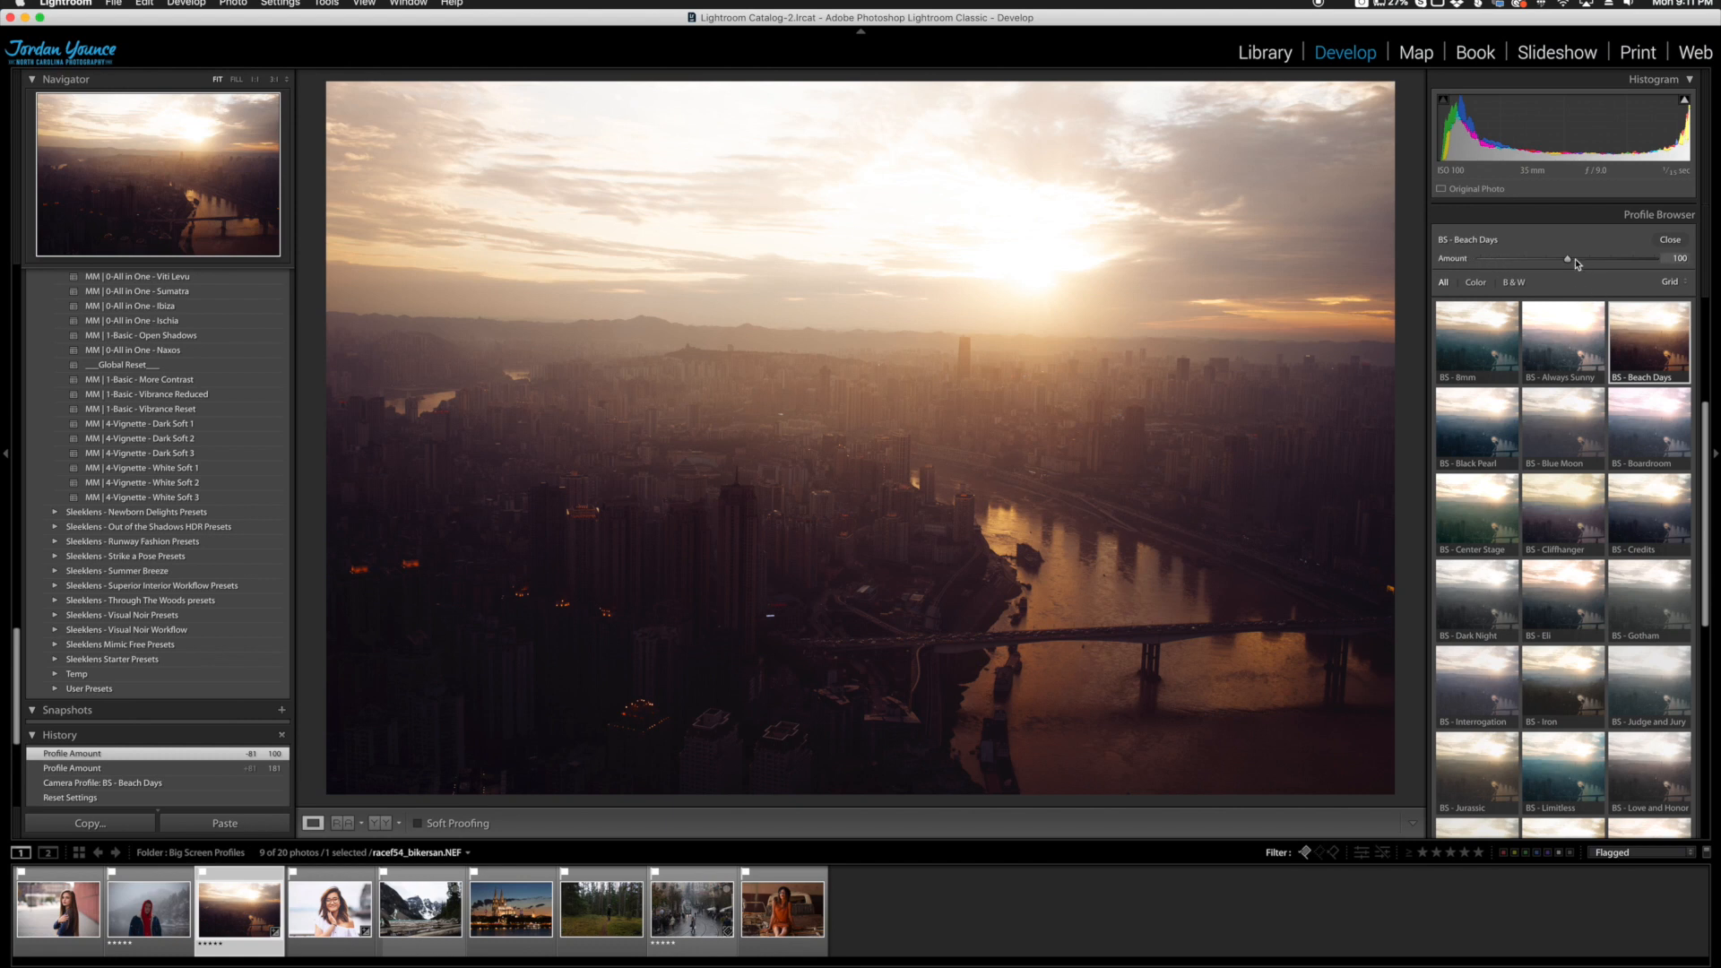
{"action": "left_click", "coordinate": [1669, 242]}
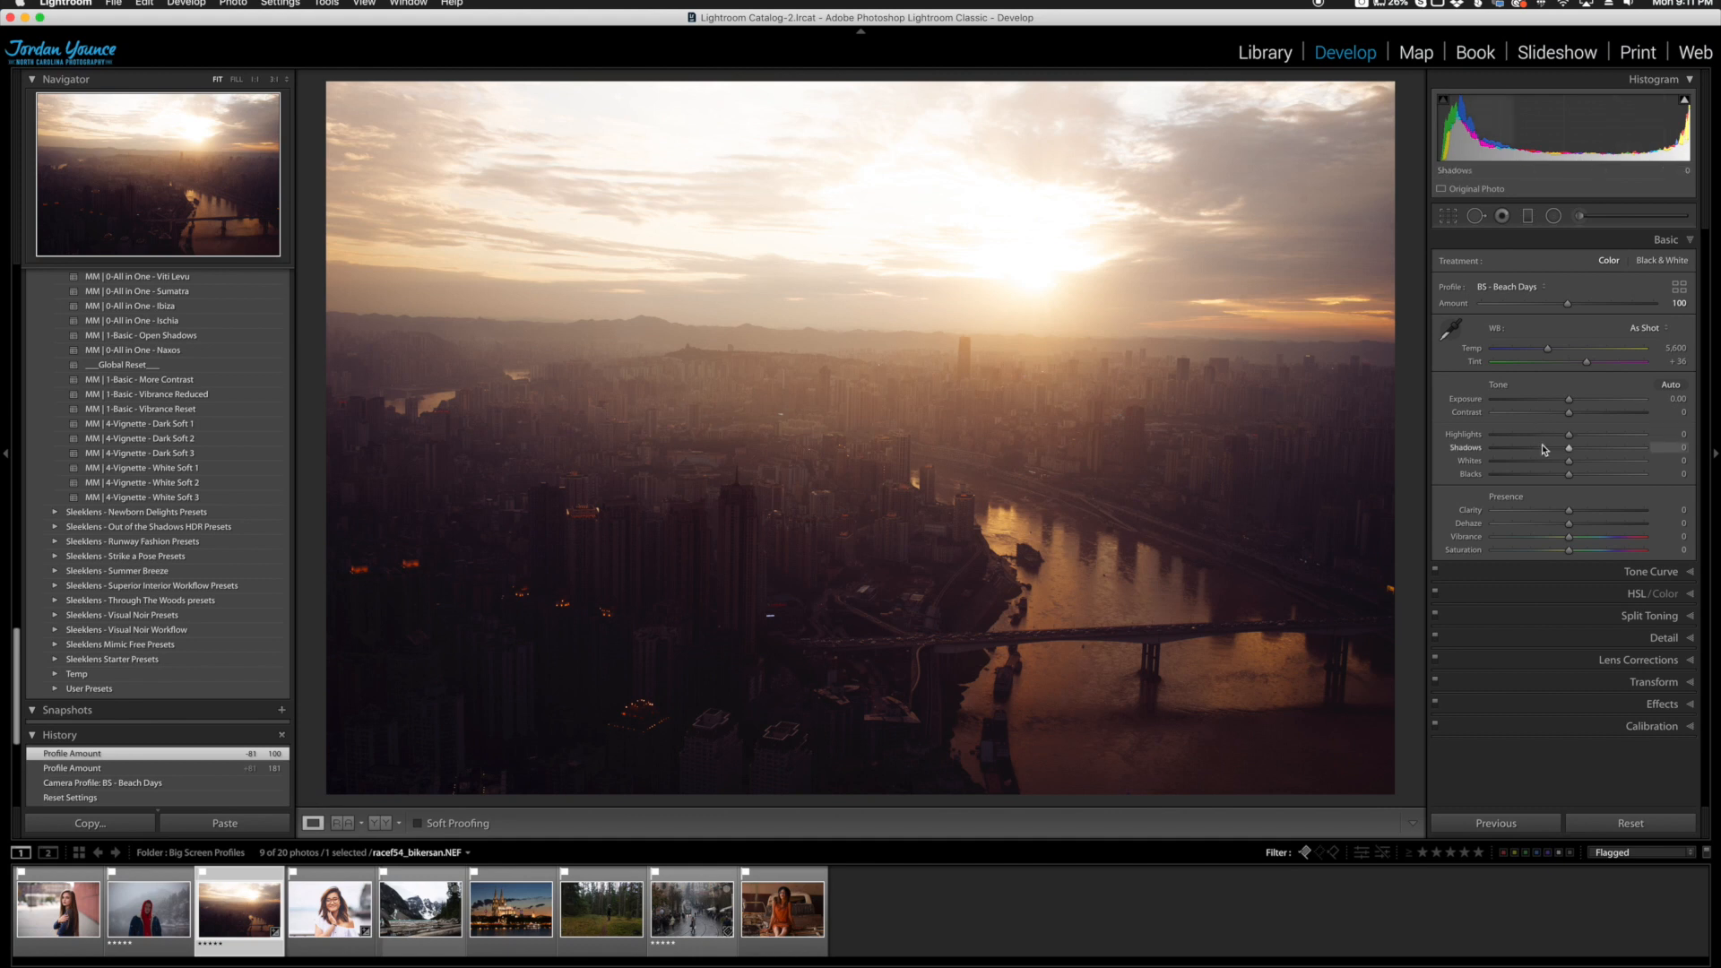
Step: Set the city photo's Highlights to -91, Shadows to +95 and Clarity to +27, and compare it before and after
{"action": "left_click_drag", "start_coordinate": [1569, 435], "coordinate": [1638, 451]}
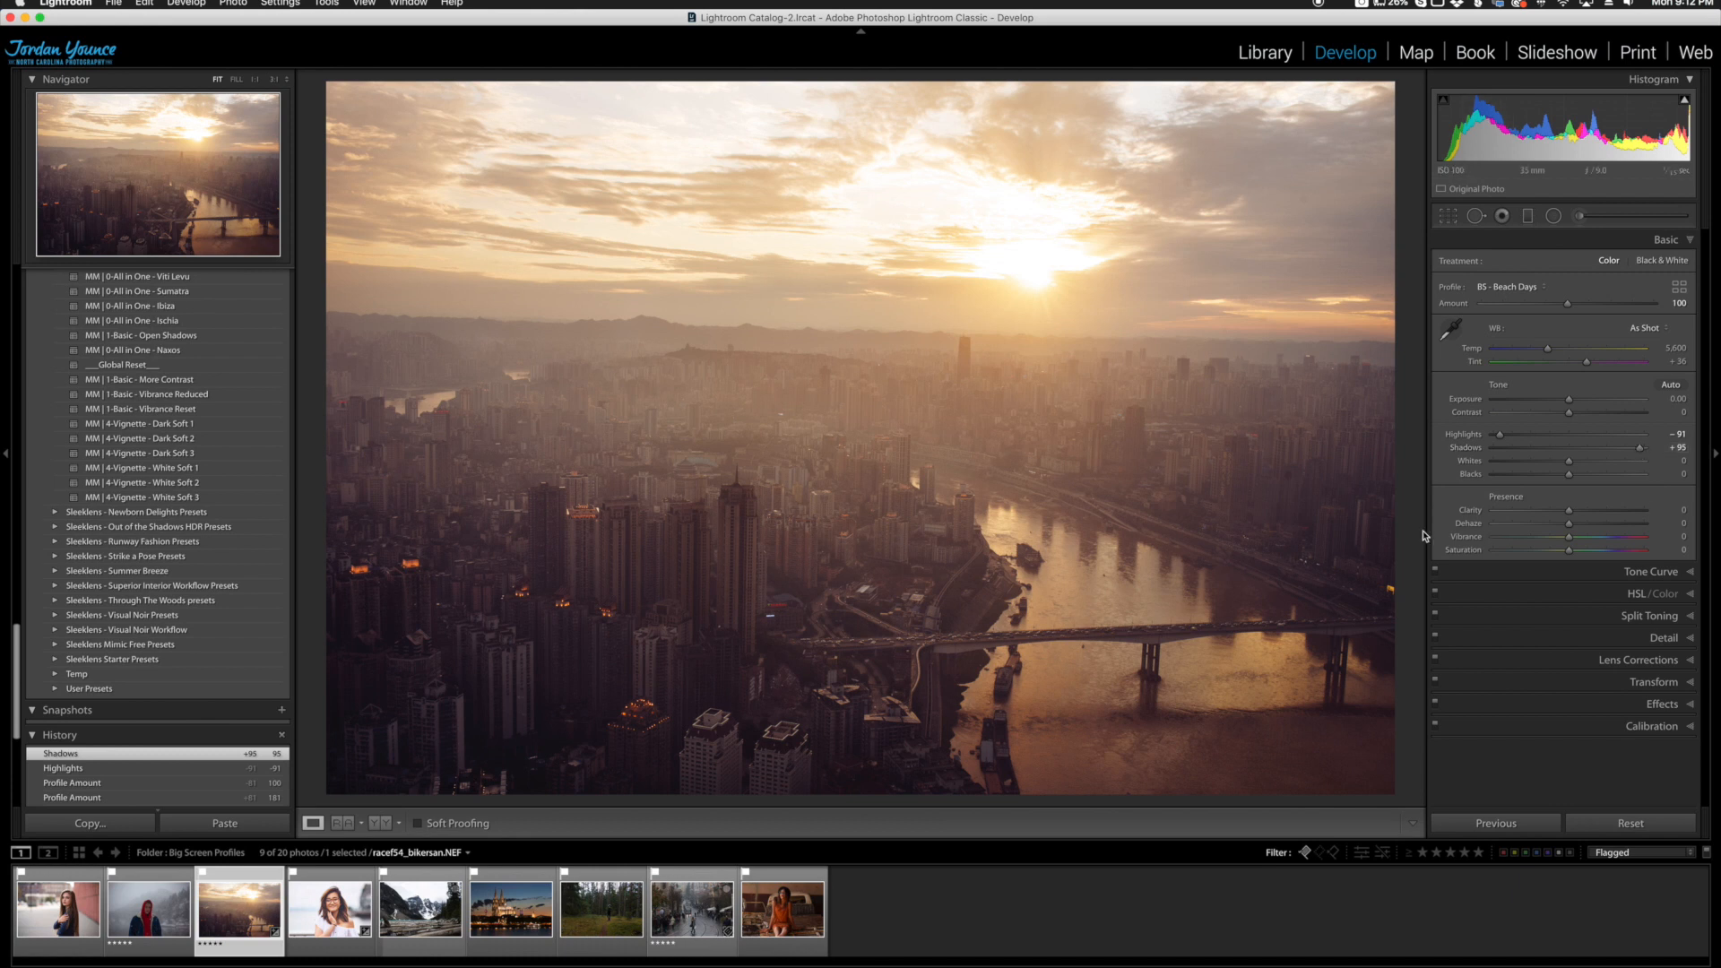
{"action": "left_click_drag", "start_coordinate": [1569, 517], "coordinate": [1590, 513]}
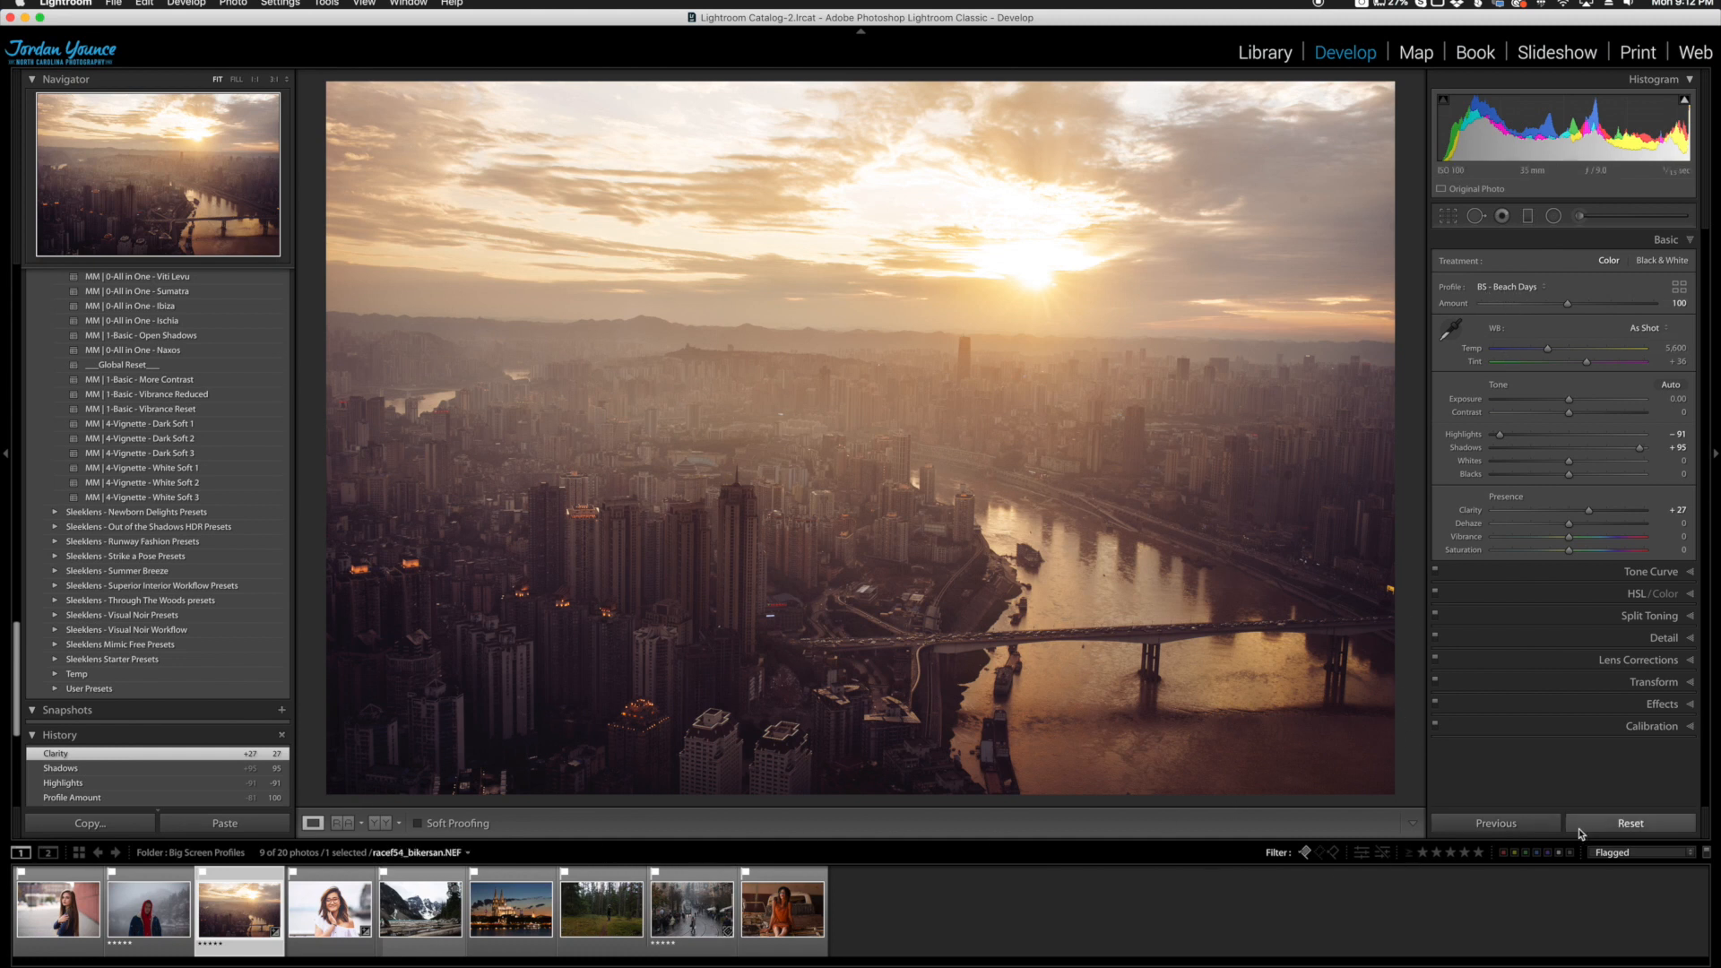
{"action": "left_click", "coordinate": [380, 822]}
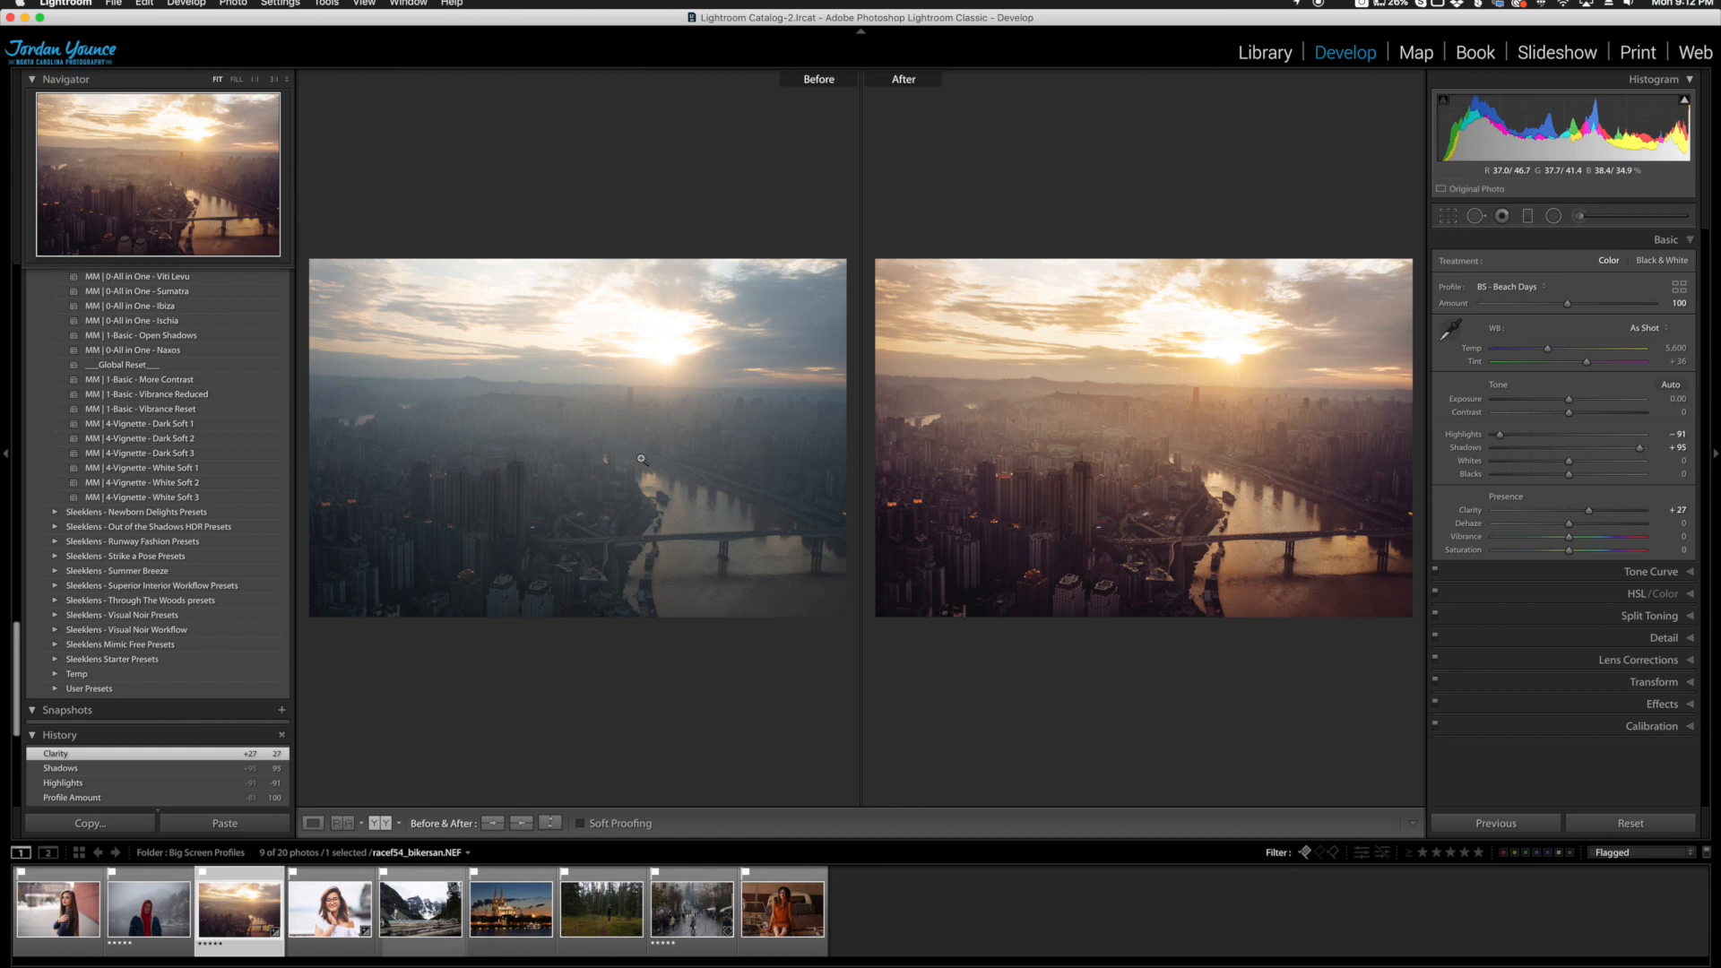
{"action": "left_click", "coordinate": [321, 824]}
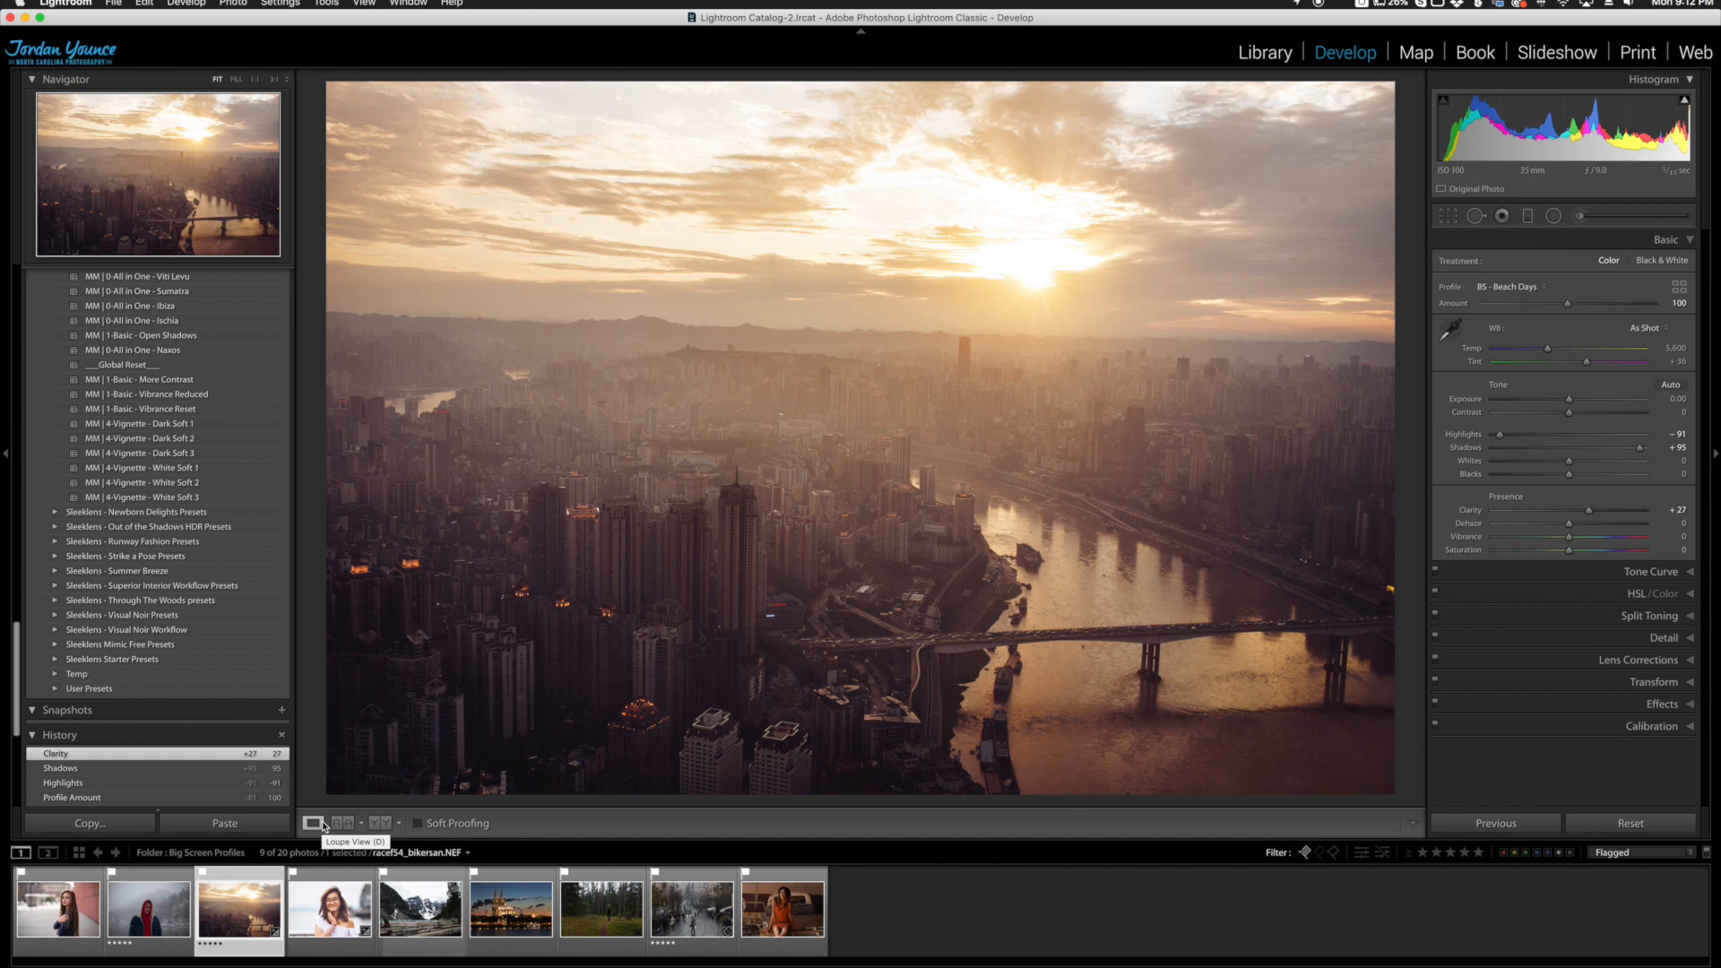
Step: Apply the BS - Peter profile from the Big Screen set to the snowy portrait of the man in the red hood
{"action": "left_click", "coordinate": [178, 897]}
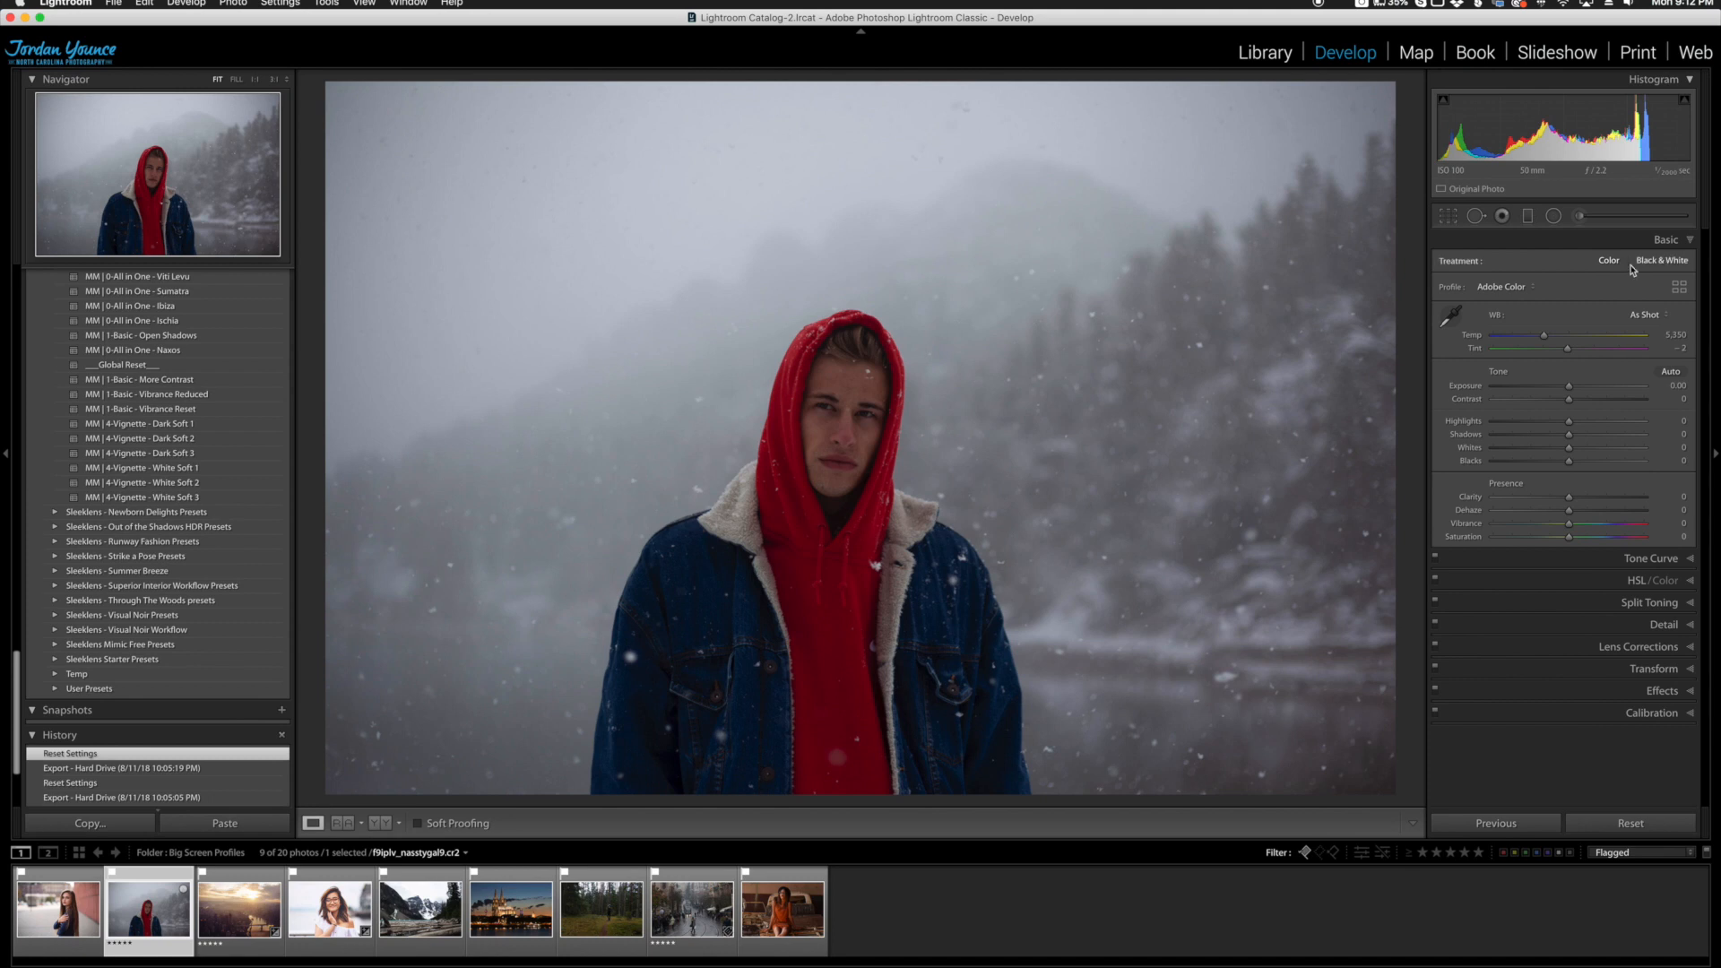
{"action": "left_click", "coordinate": [1684, 289]}
{"action": "scroll", "coordinate": [1560, 526], "scroll_direction": "down", "scroll_amount": 3}
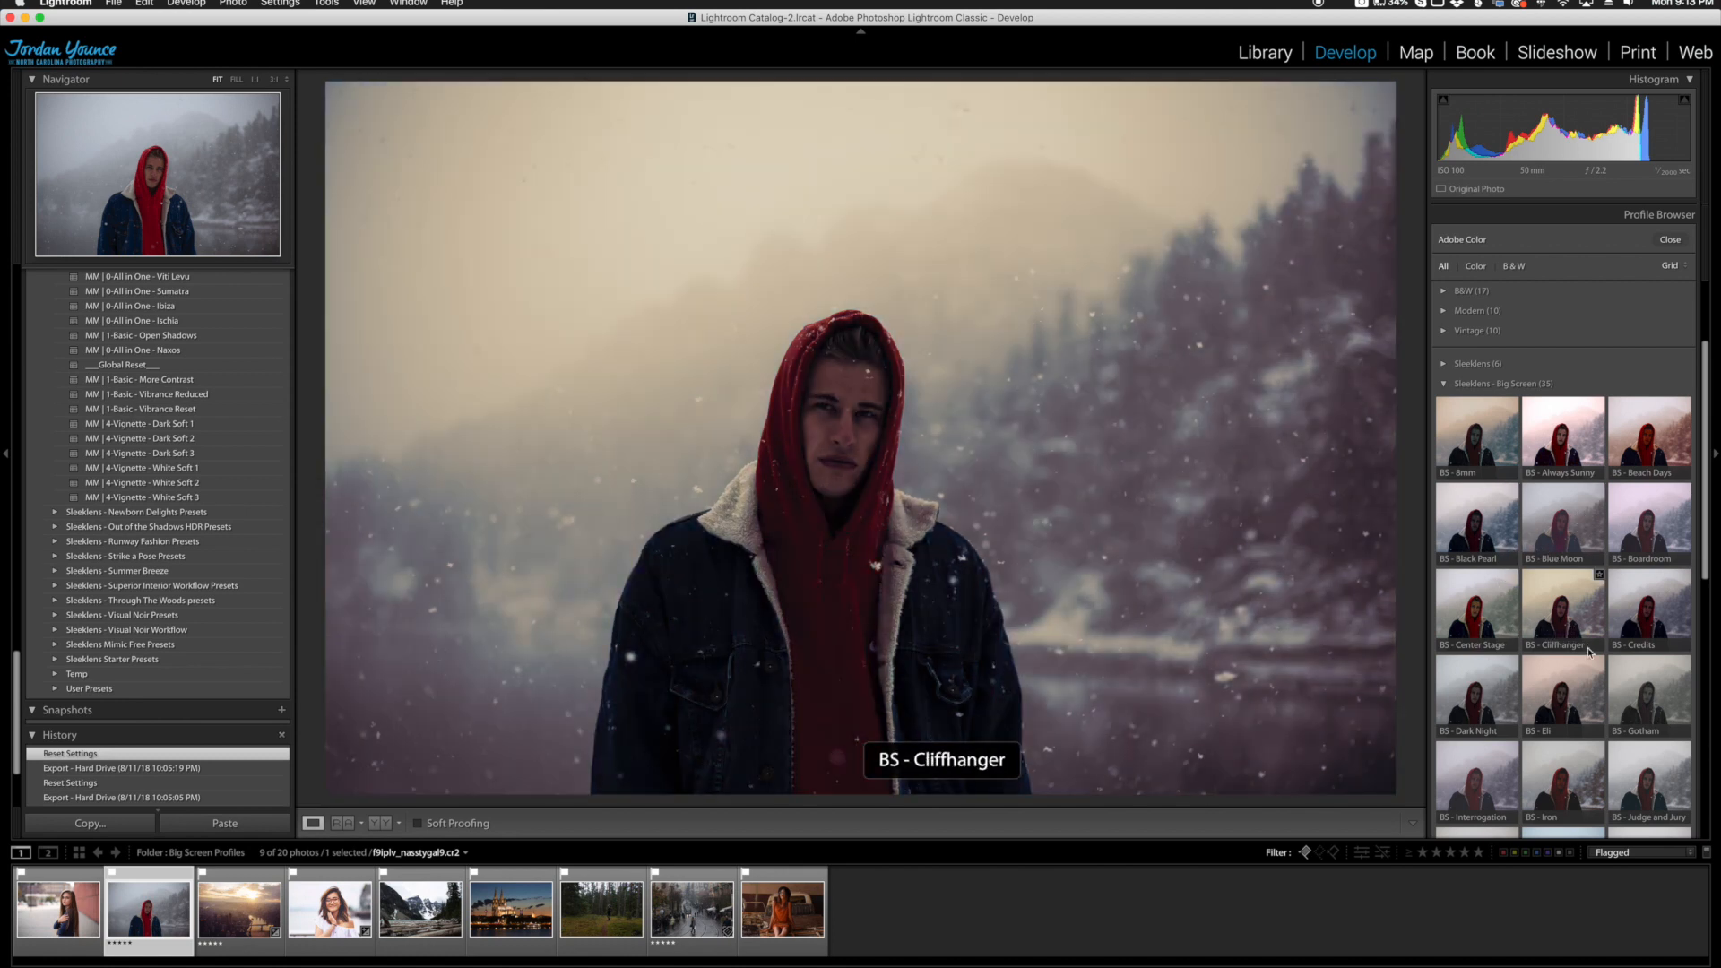
{"action": "scroll", "coordinate": [1595, 676], "scroll_direction": "down", "scroll_amount": 5}
{"action": "scroll", "coordinate": [1594, 675], "scroll_direction": "down", "scroll_amount": 3}
{"action": "scroll", "coordinate": [1594, 675], "scroll_direction": "down", "scroll_amount": 2}
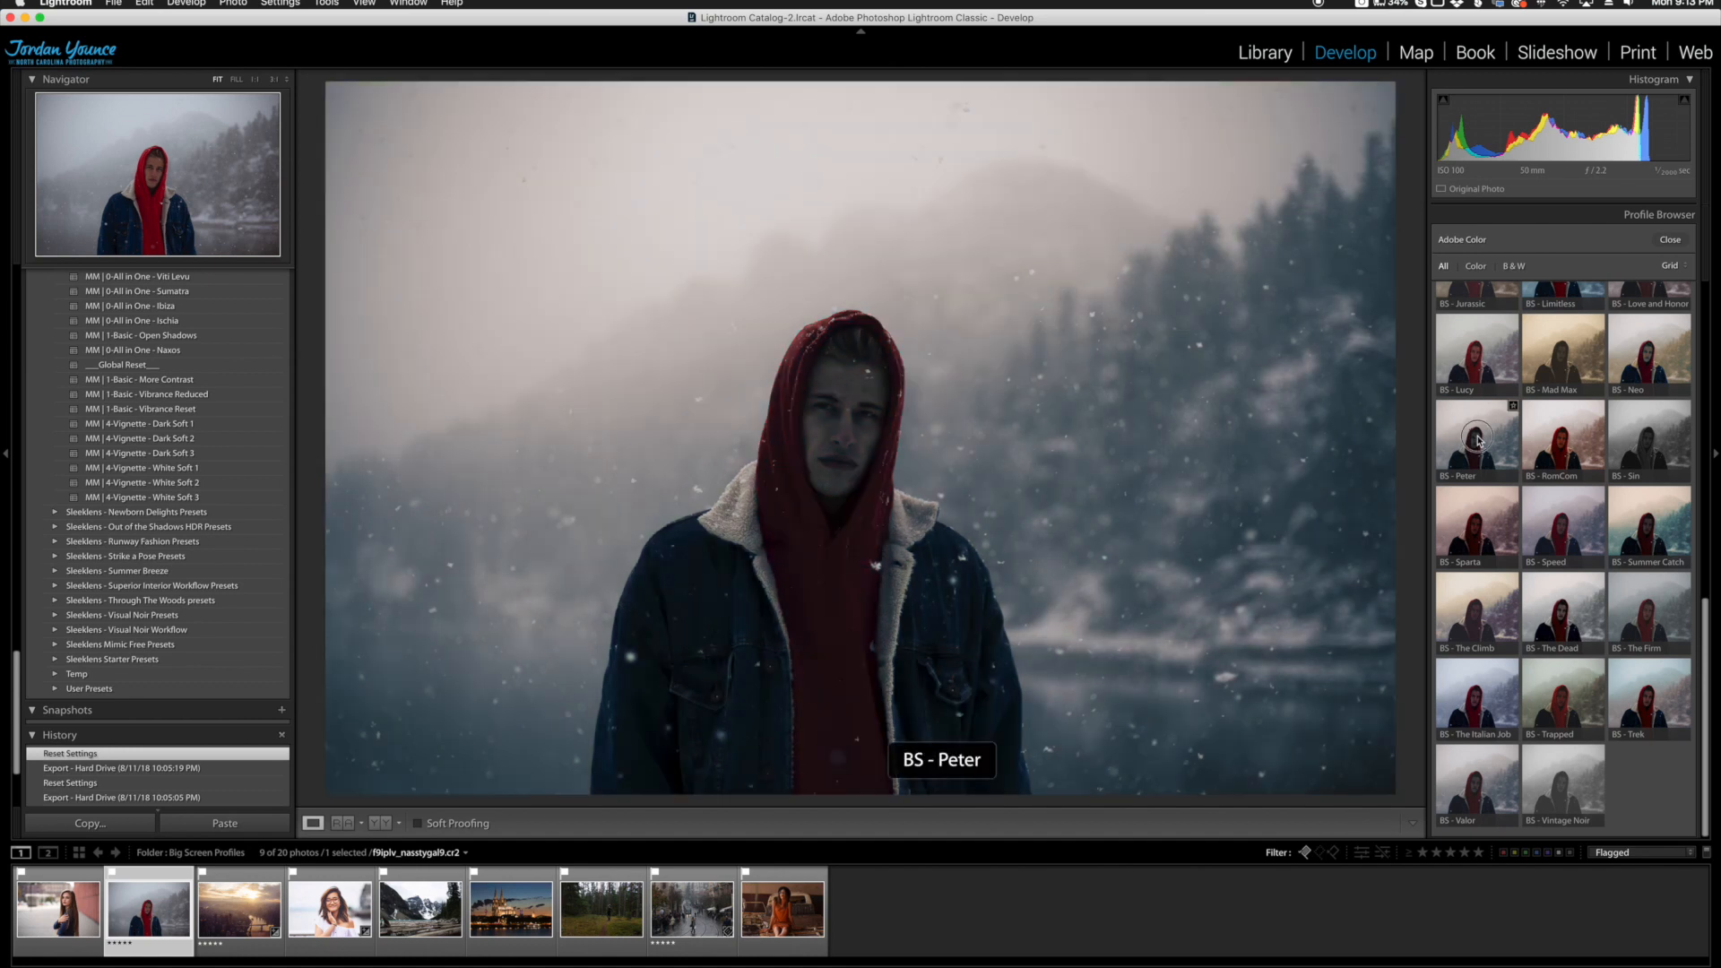
{"action": "left_click", "coordinate": [1478, 444]}
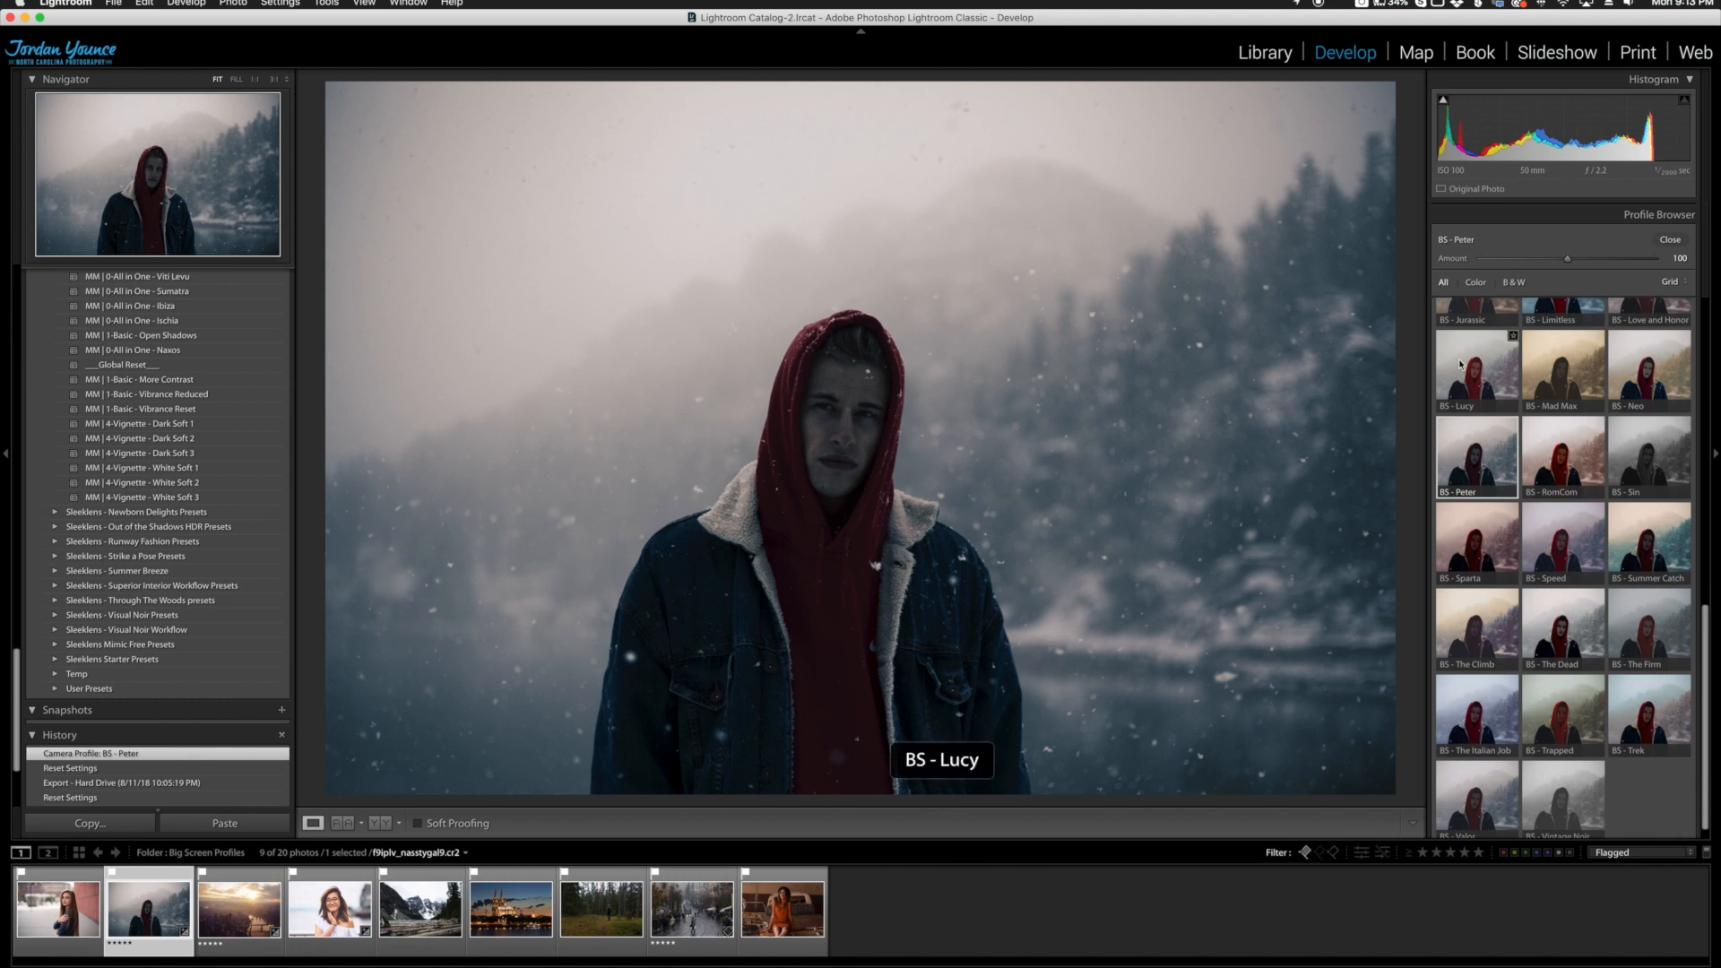
Step: Try a slightly stronger amount for the Peter profile and reset it to 100
{"action": "mouse_move", "coordinate": [1568, 259]}
{"action": "left_mouse_down"}
{"action": "mouse_move", "coordinate": [1518, 261]}
{"action": "mouse_move", "coordinate": [1586, 261]}
{"action": "mouse_move", "coordinate": [1572, 260]}
{"action": "left_mouse_up"}
{"action": "double_click", "coordinate": [1455, 260]}
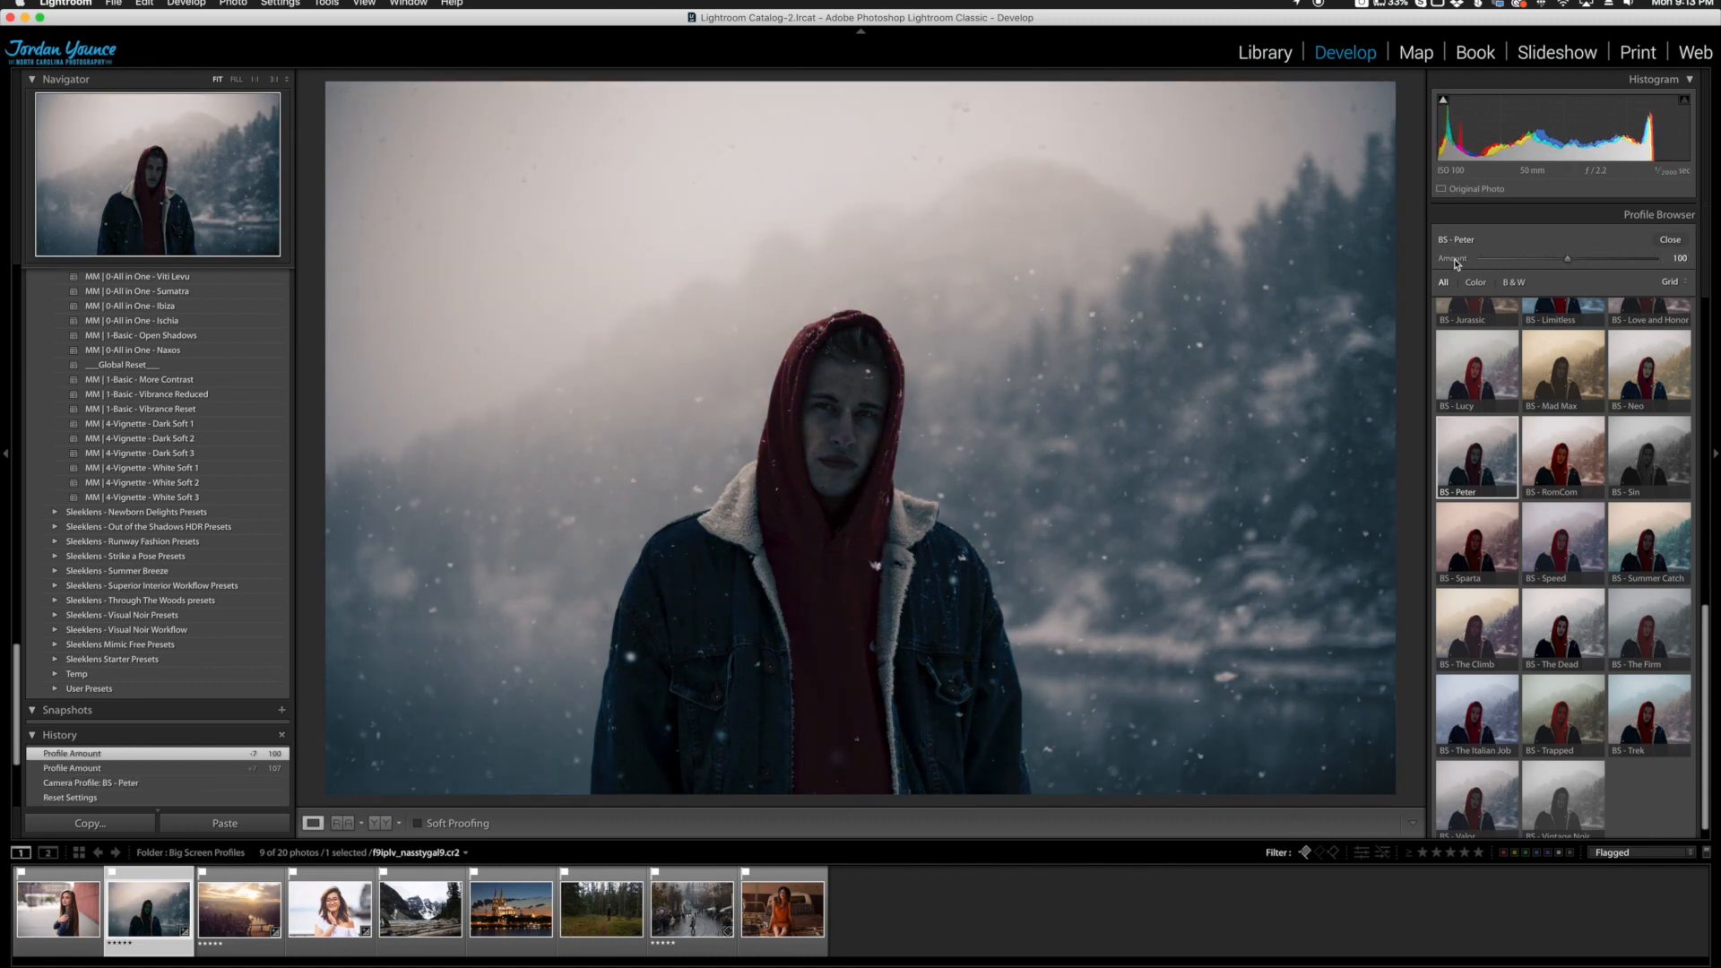
{"action": "left_click", "coordinate": [1669, 240]}
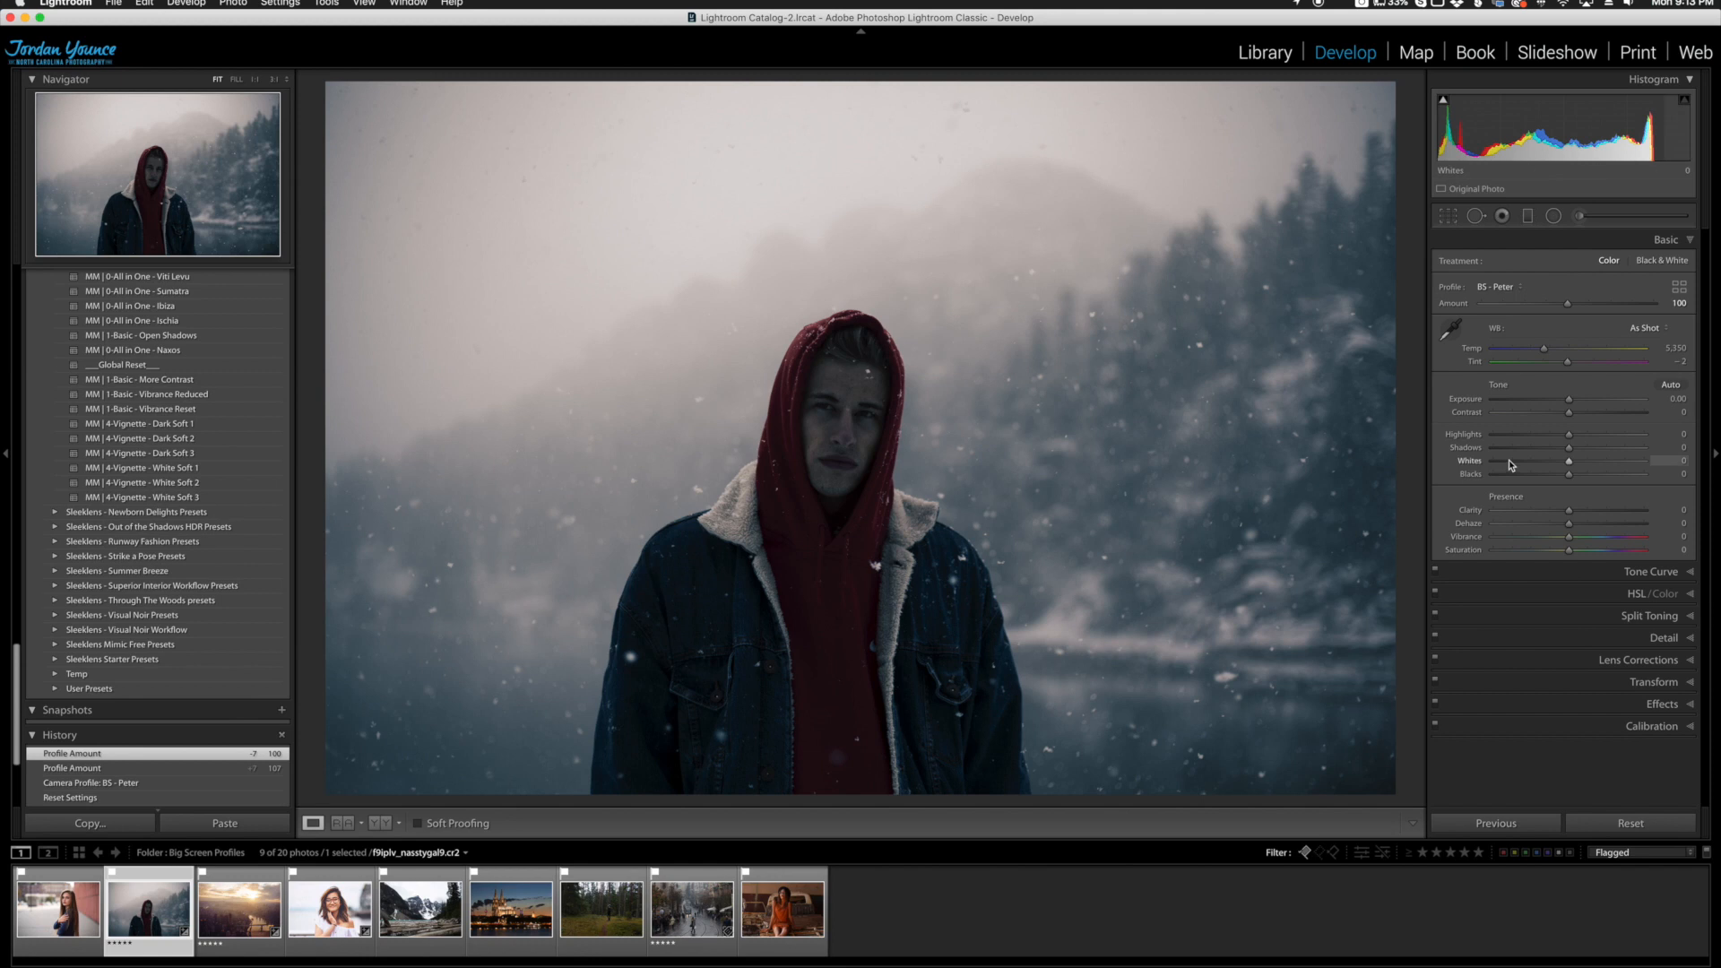
Step: Set the portrait's Contrast to -3, Highlights to -16, Shadows to +94 and Clarity to +16, and compare it before and after
{"action": "left_click_drag", "start_coordinate": [1570, 416], "coordinate": [1642, 451]}
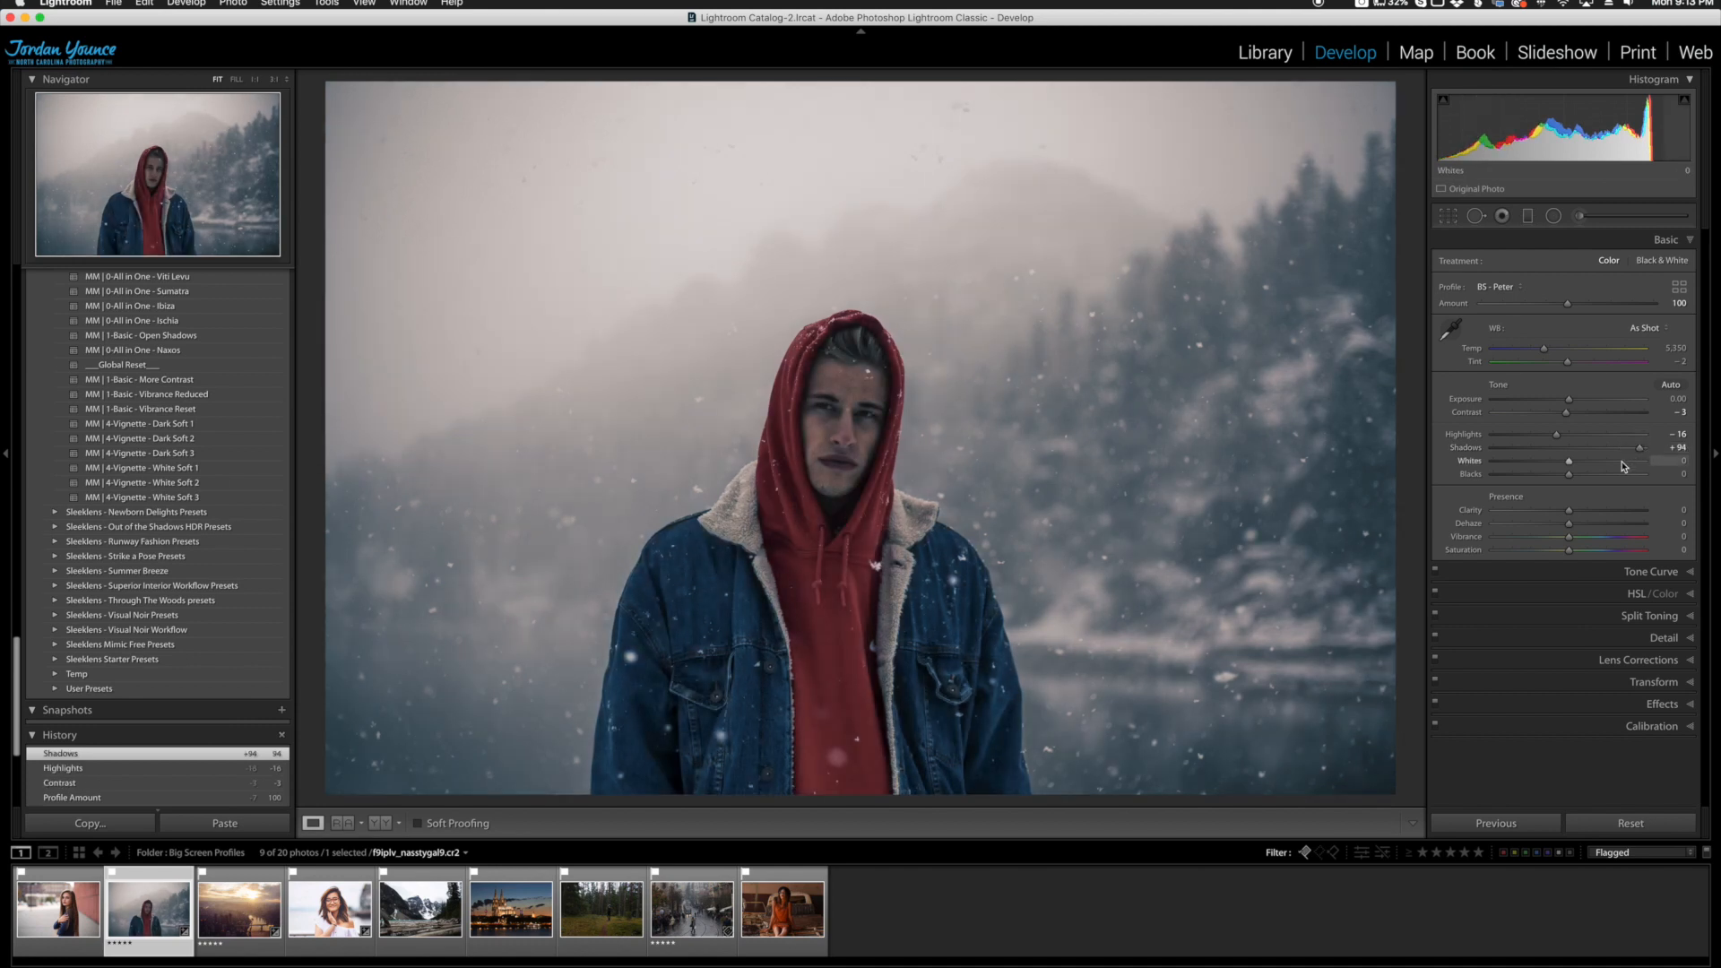
{"action": "left_click_drag", "start_coordinate": [1569, 510], "coordinate": [1583, 513]}
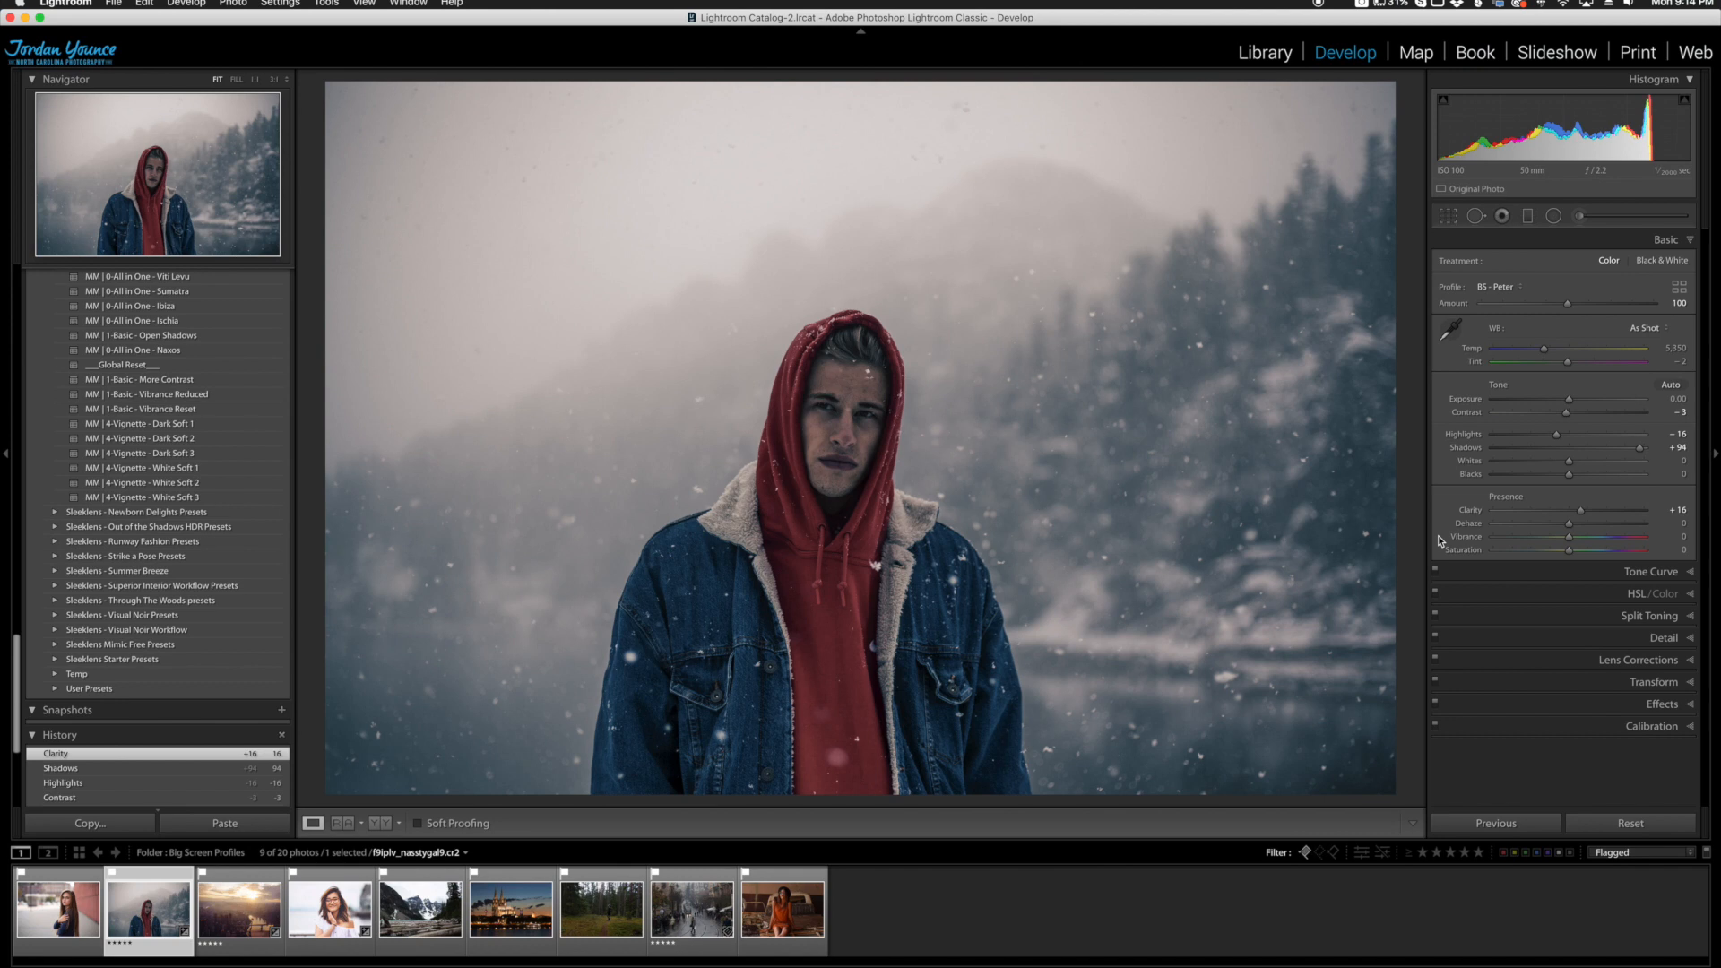
{"action": "left_click", "coordinate": [380, 823]}
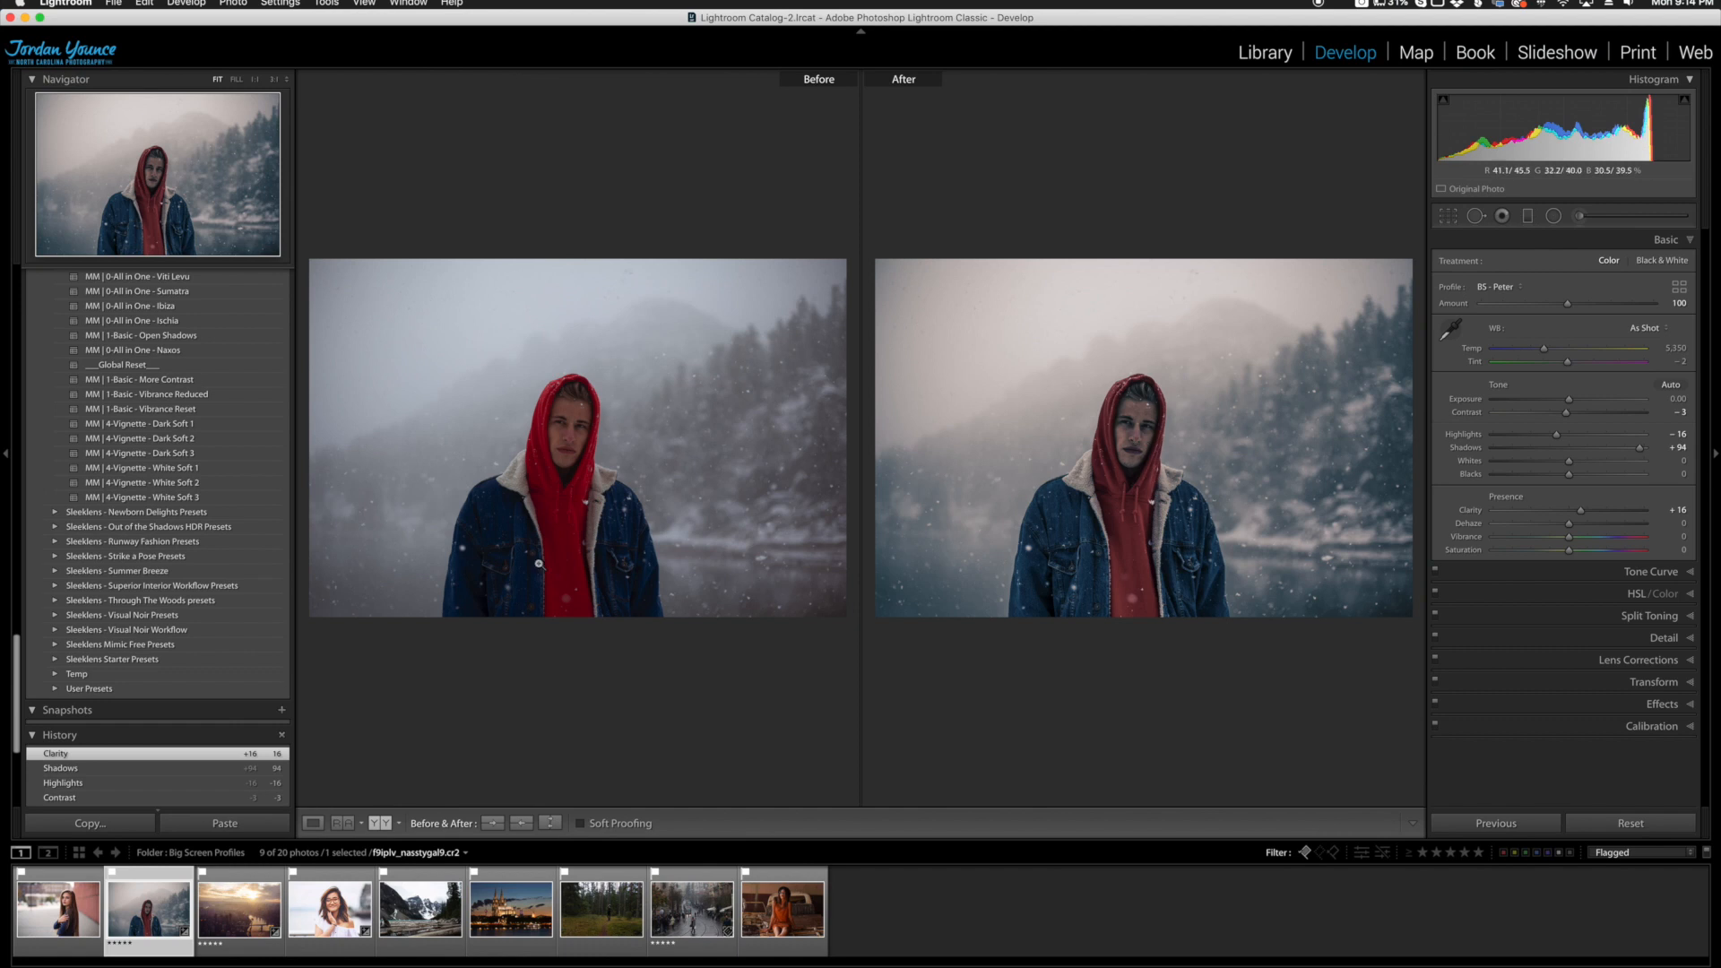
{"action": "left_click", "coordinate": [313, 823]}
Step: Apply the BS - Speed profile from the Big Screen set to the rainy street photo with the tram
{"action": "left_click", "coordinate": [684, 911]}
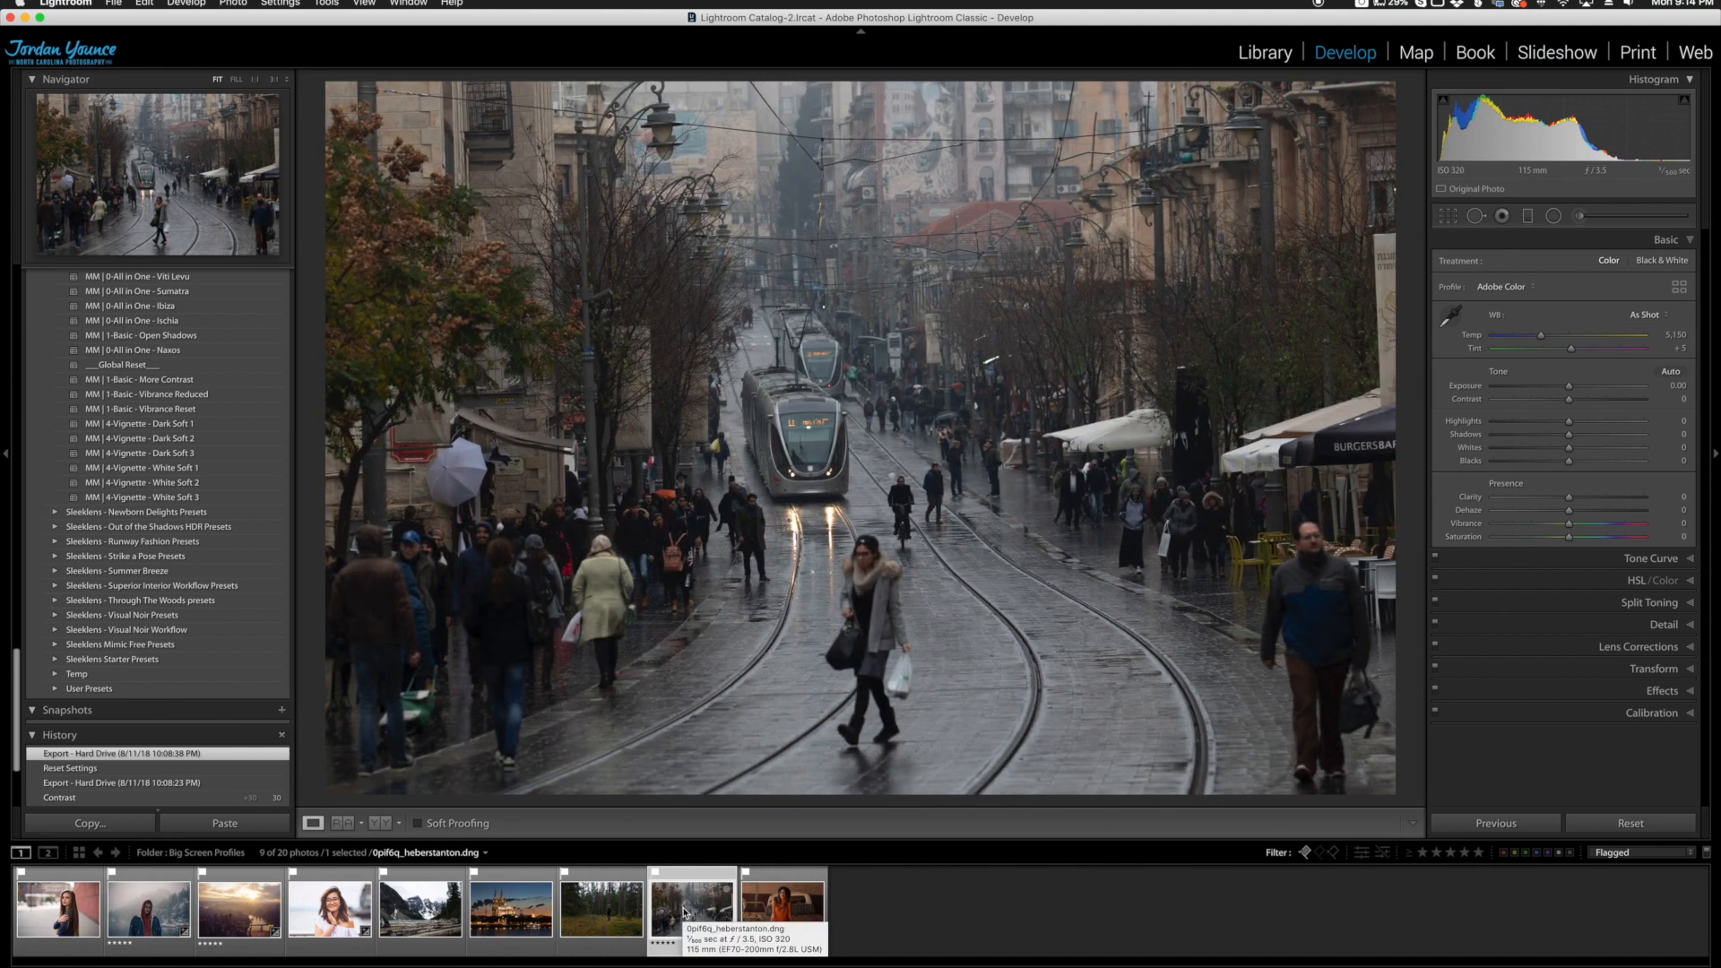
{"action": "left_click", "coordinate": [1679, 287]}
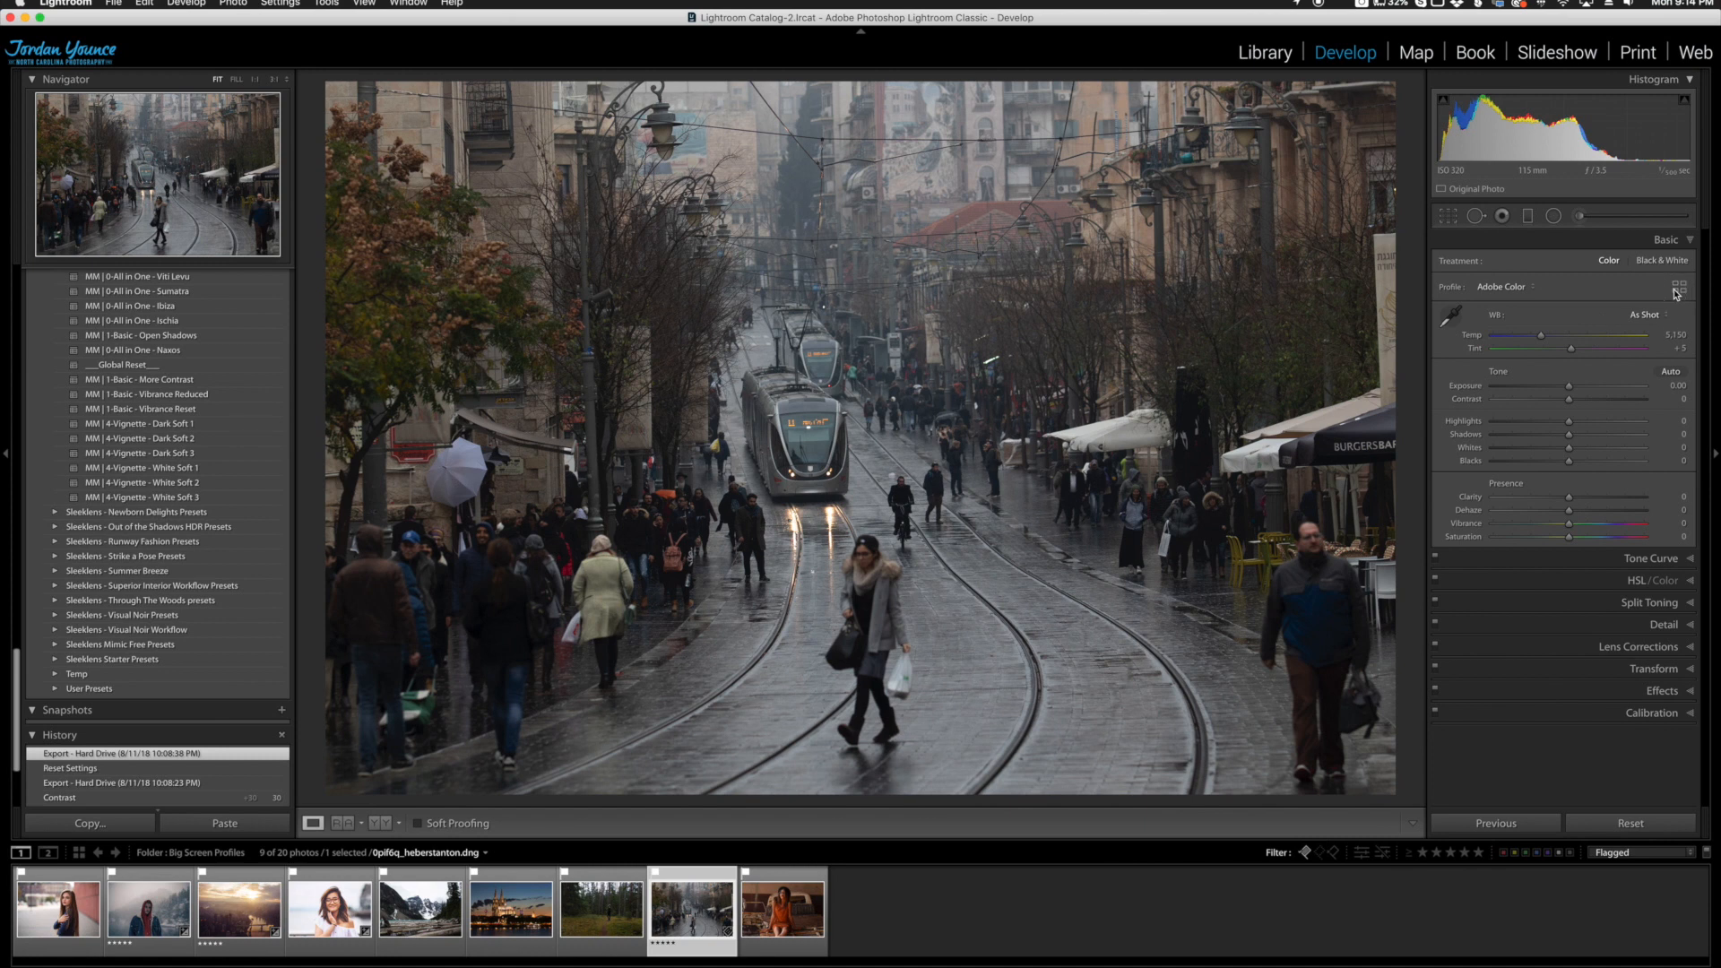
{"action": "scroll", "coordinate": [1644, 486], "scroll_direction": "down", "scroll_amount": 10}
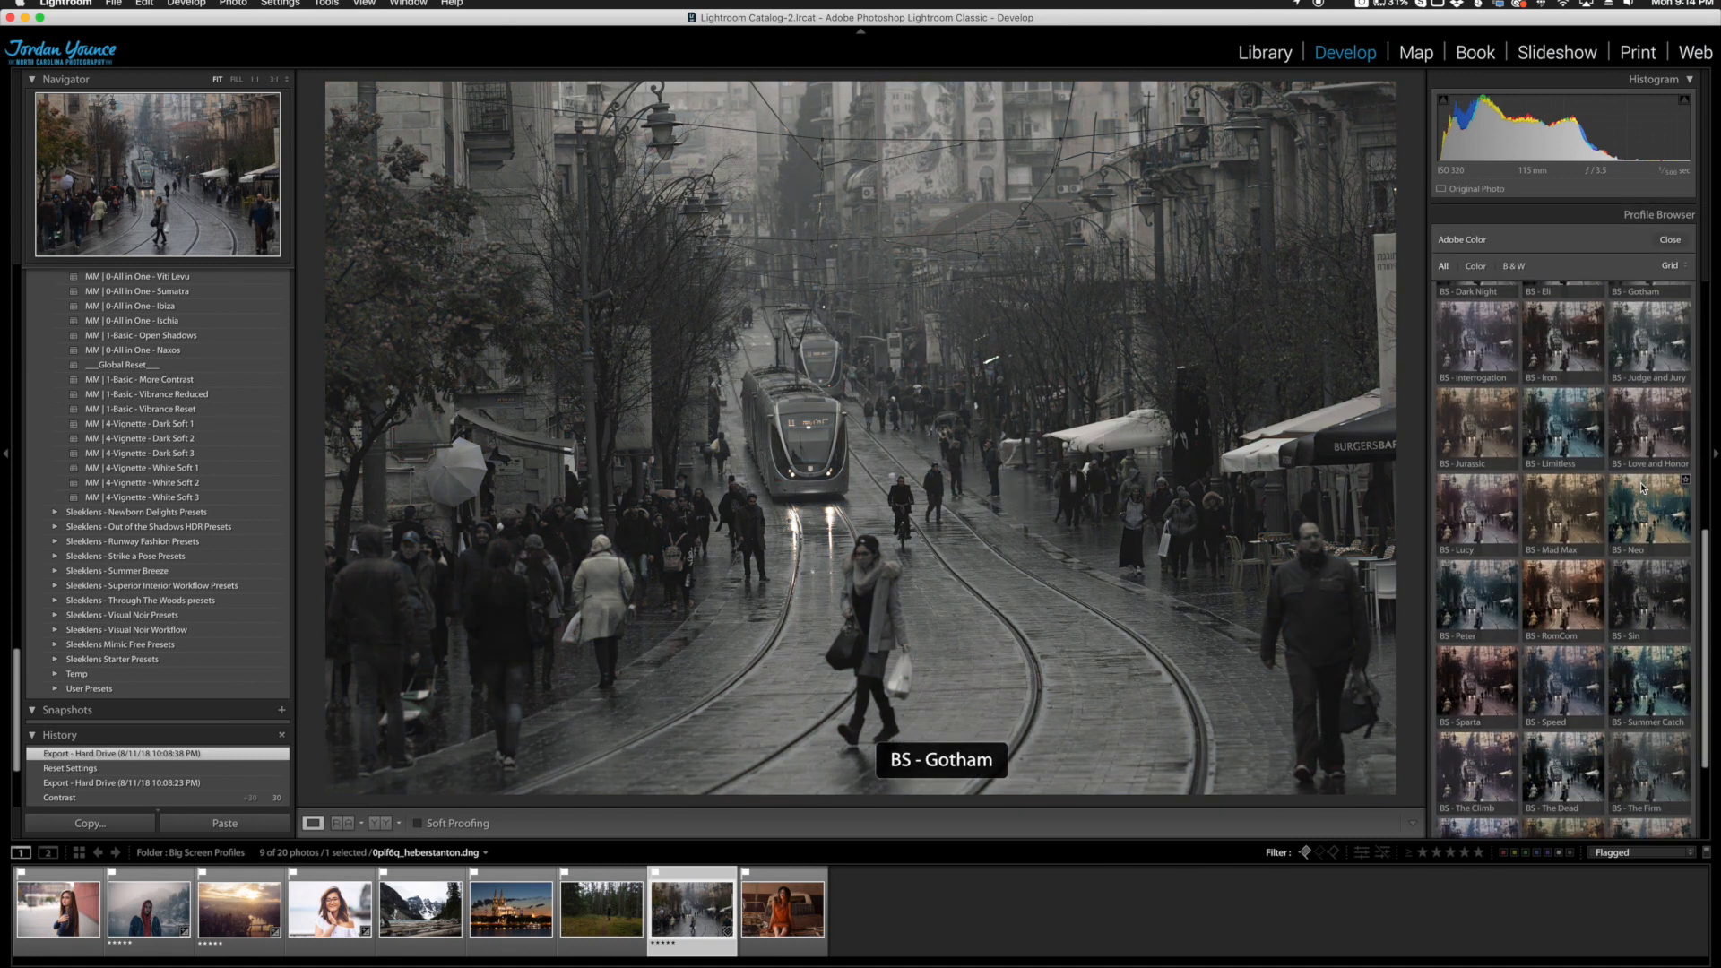
{"action": "left_click", "coordinate": [1571, 712]}
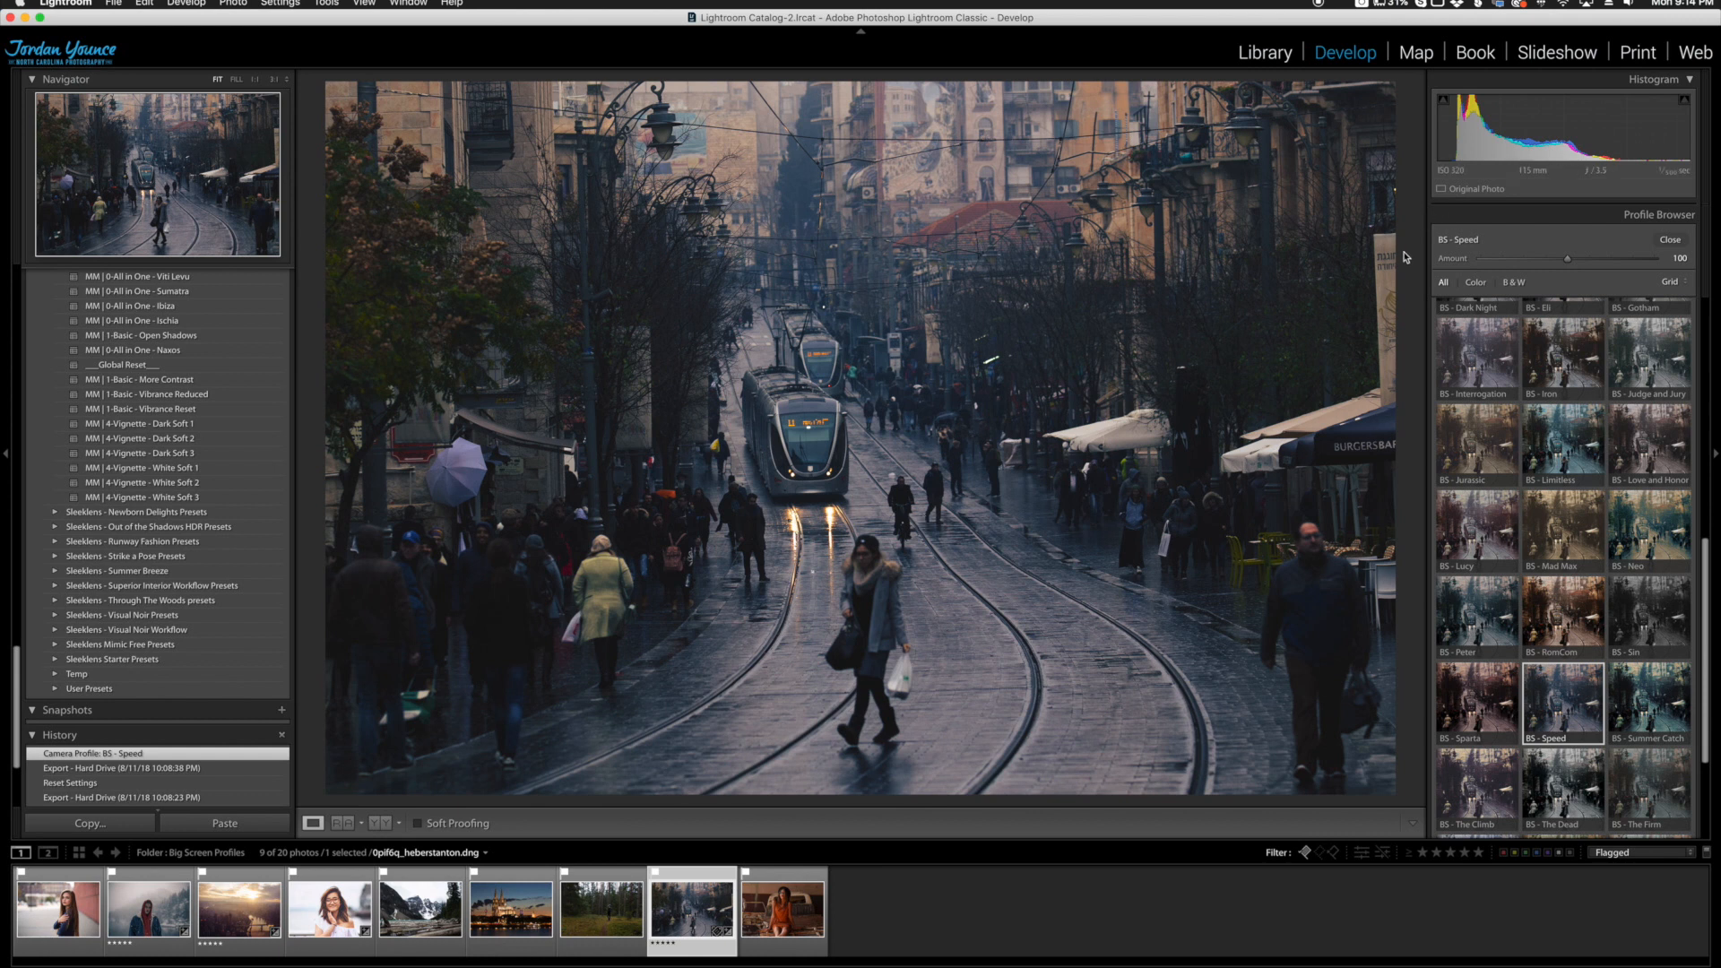
{"action": "left_click", "coordinate": [1670, 240]}
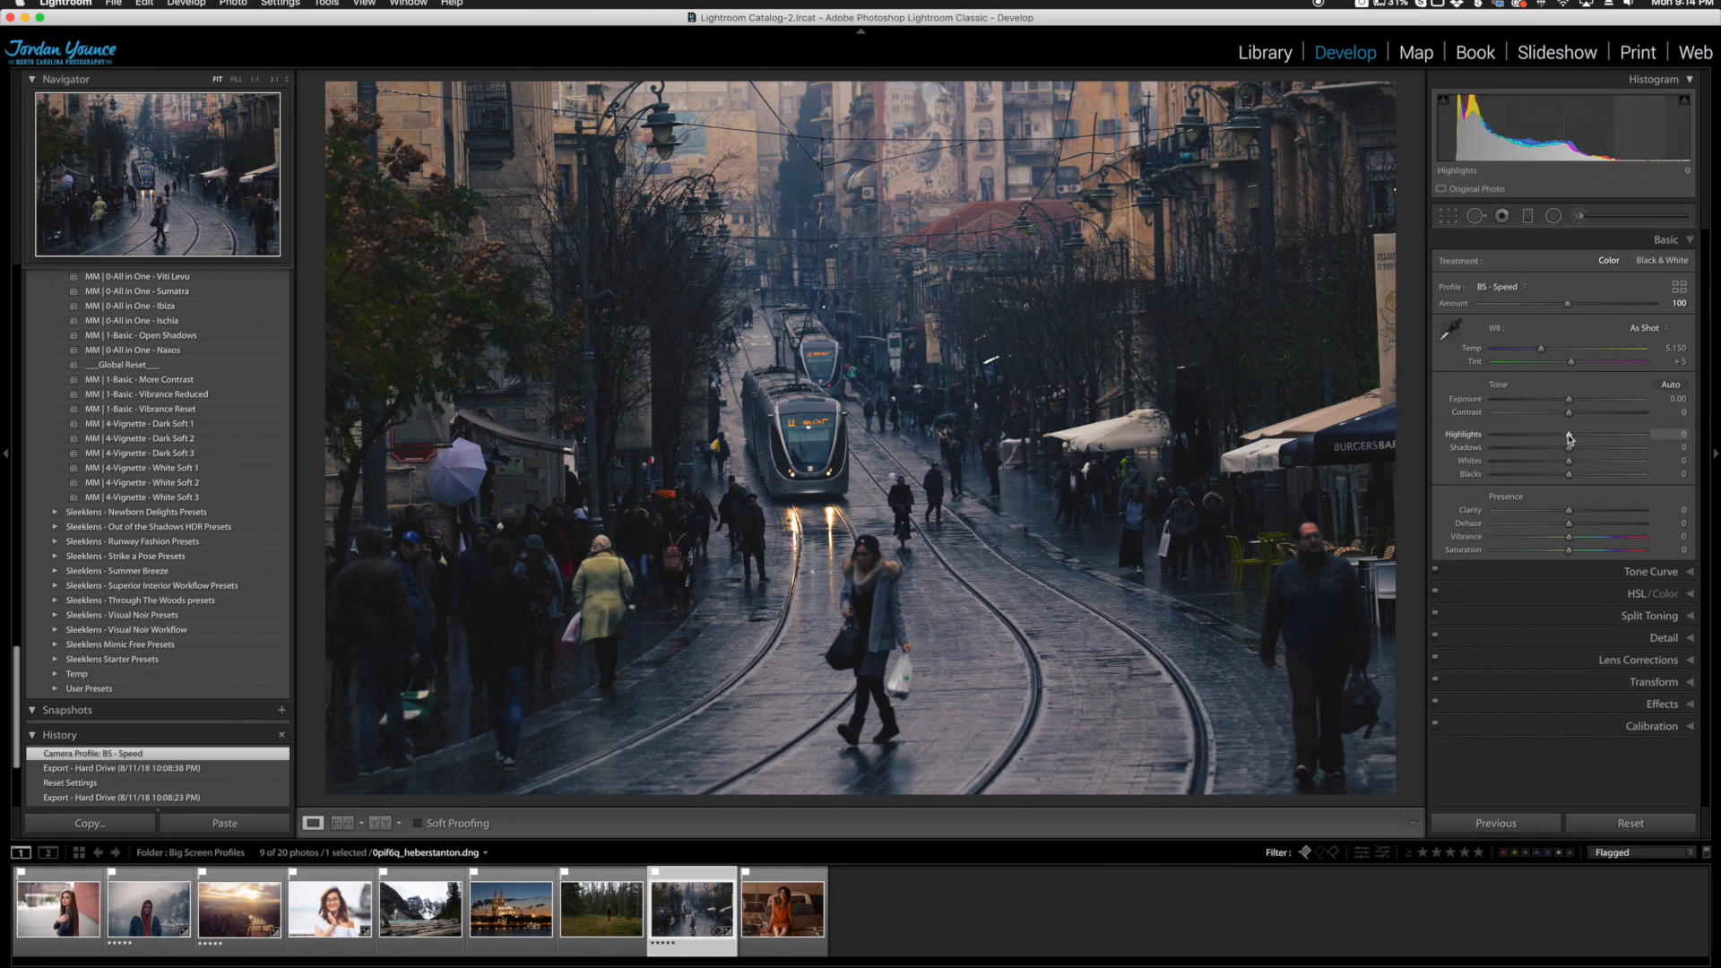
Step: Set the street photo's Exposure to +0.15, Contrast to +30, Highlights to -36, Shadows to +100 and Dehaze to +13, and compare before and after
{"action": "left_click_drag", "start_coordinate": [1569, 405], "coordinate": [1541, 438]}
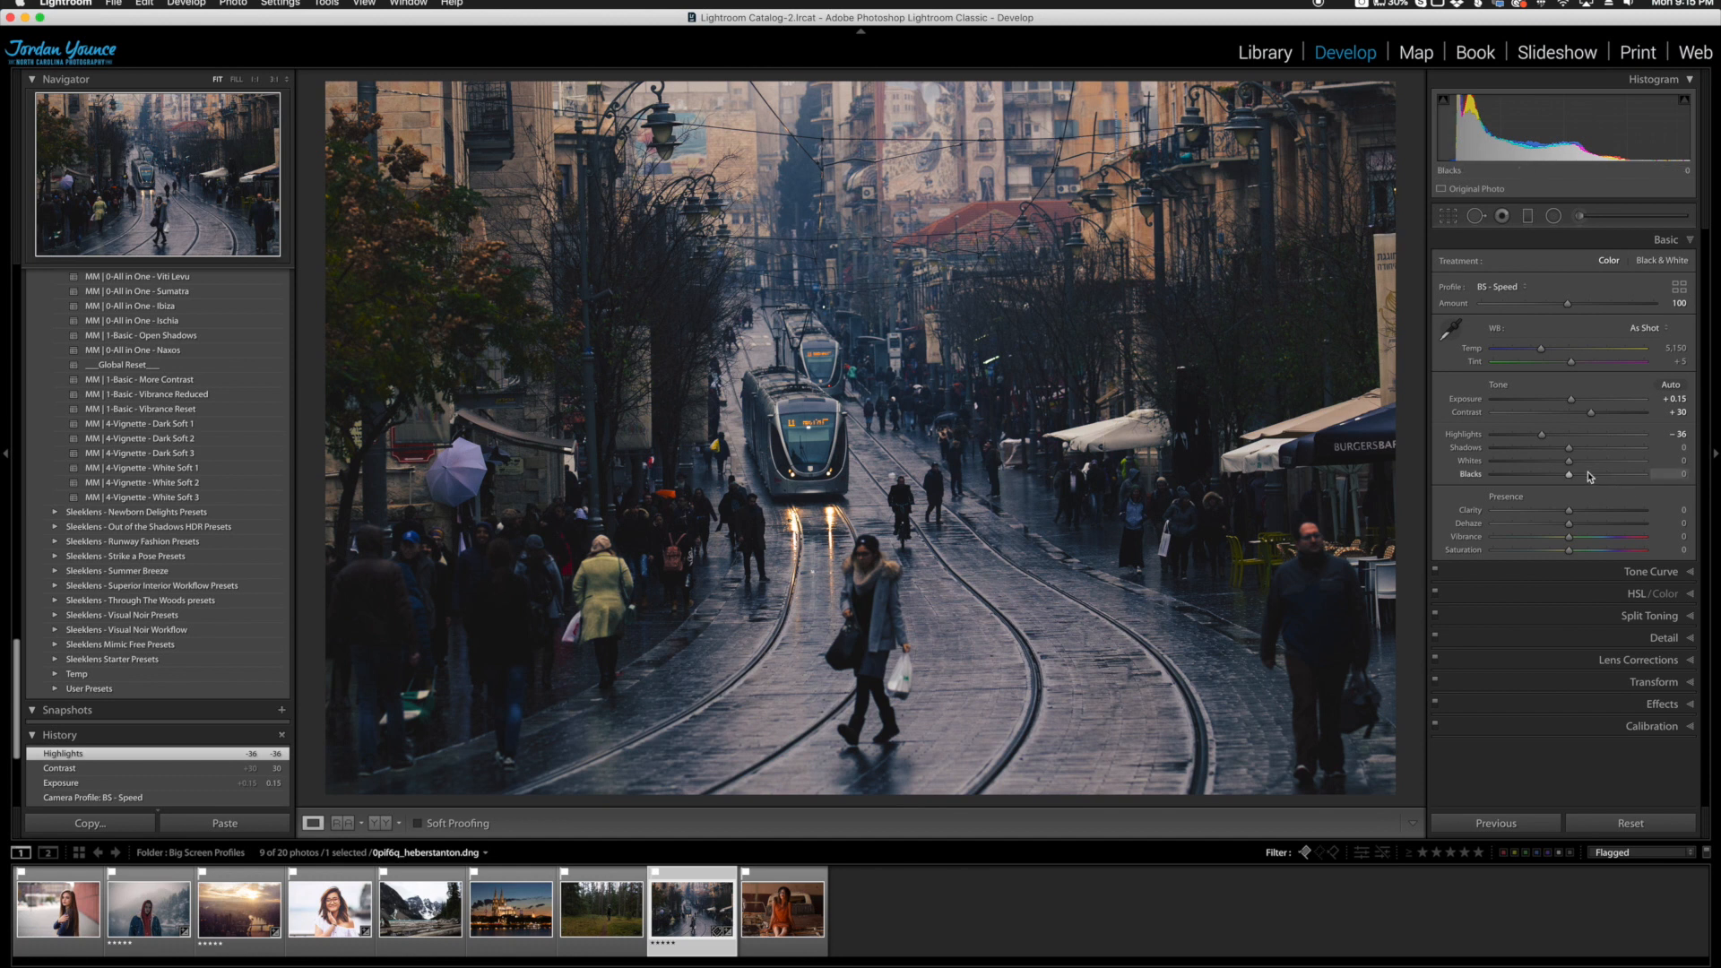
{"action": "left_click_drag", "start_coordinate": [1569, 447], "coordinate": [1658, 451]}
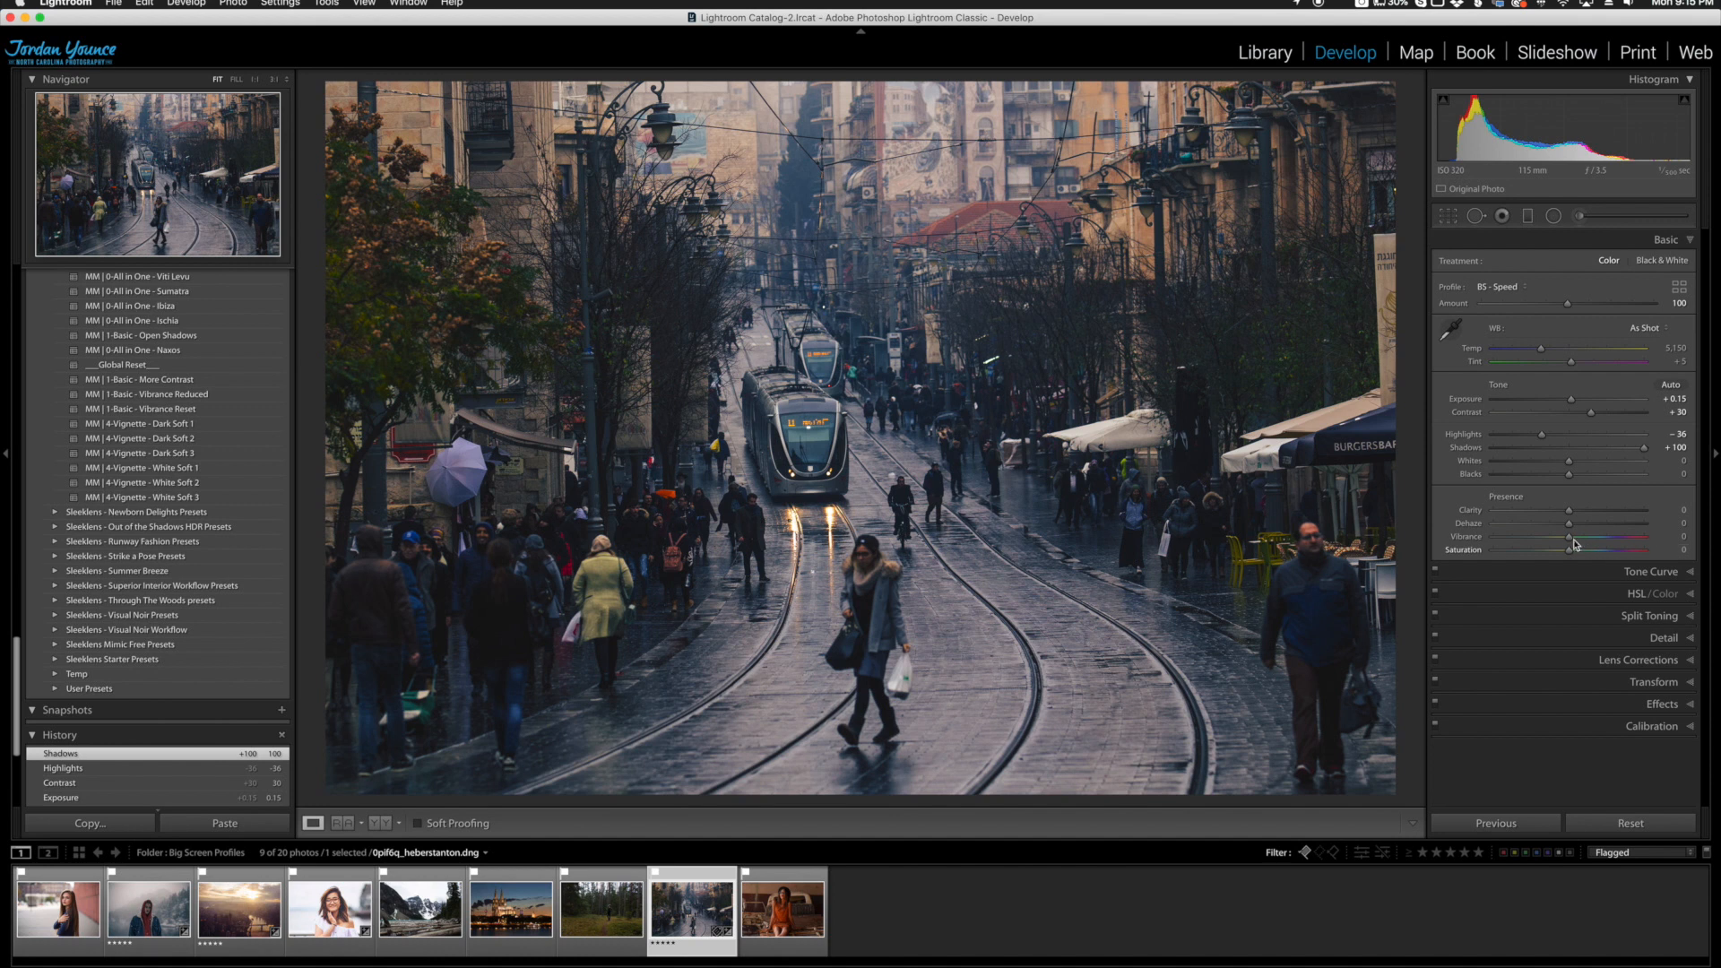
{"action": "left_click_drag", "start_coordinate": [1569, 524], "coordinate": [1580, 528]}
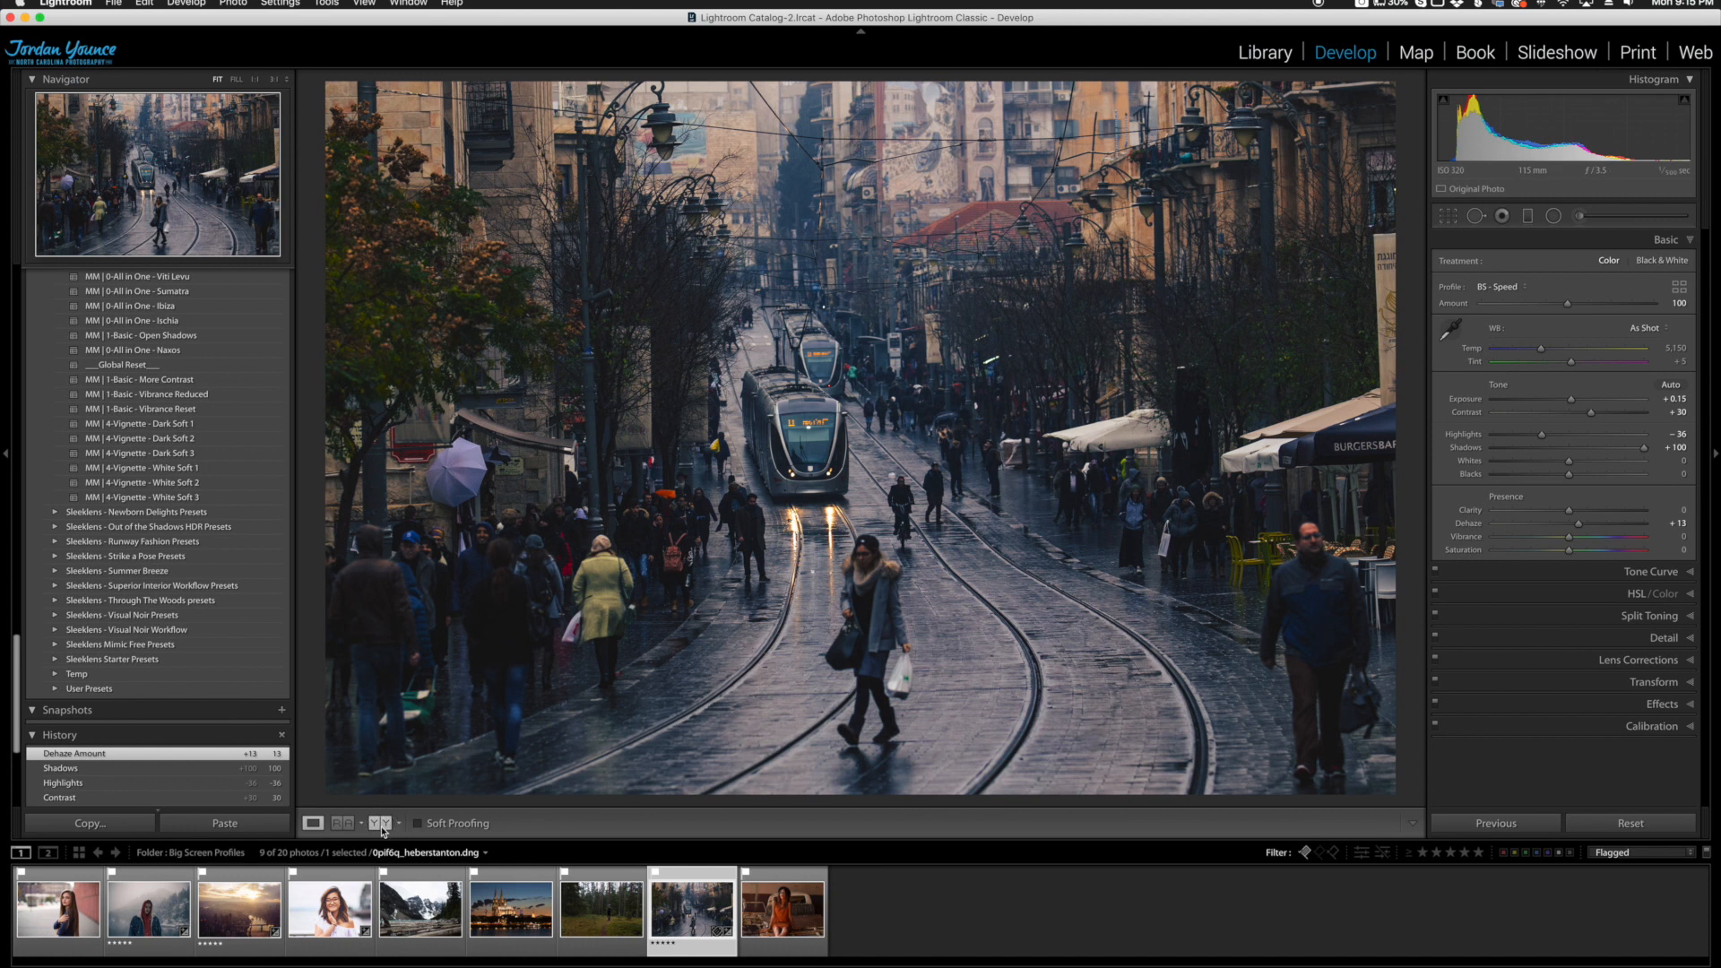
{"action": "left_click", "coordinate": [383, 825]}
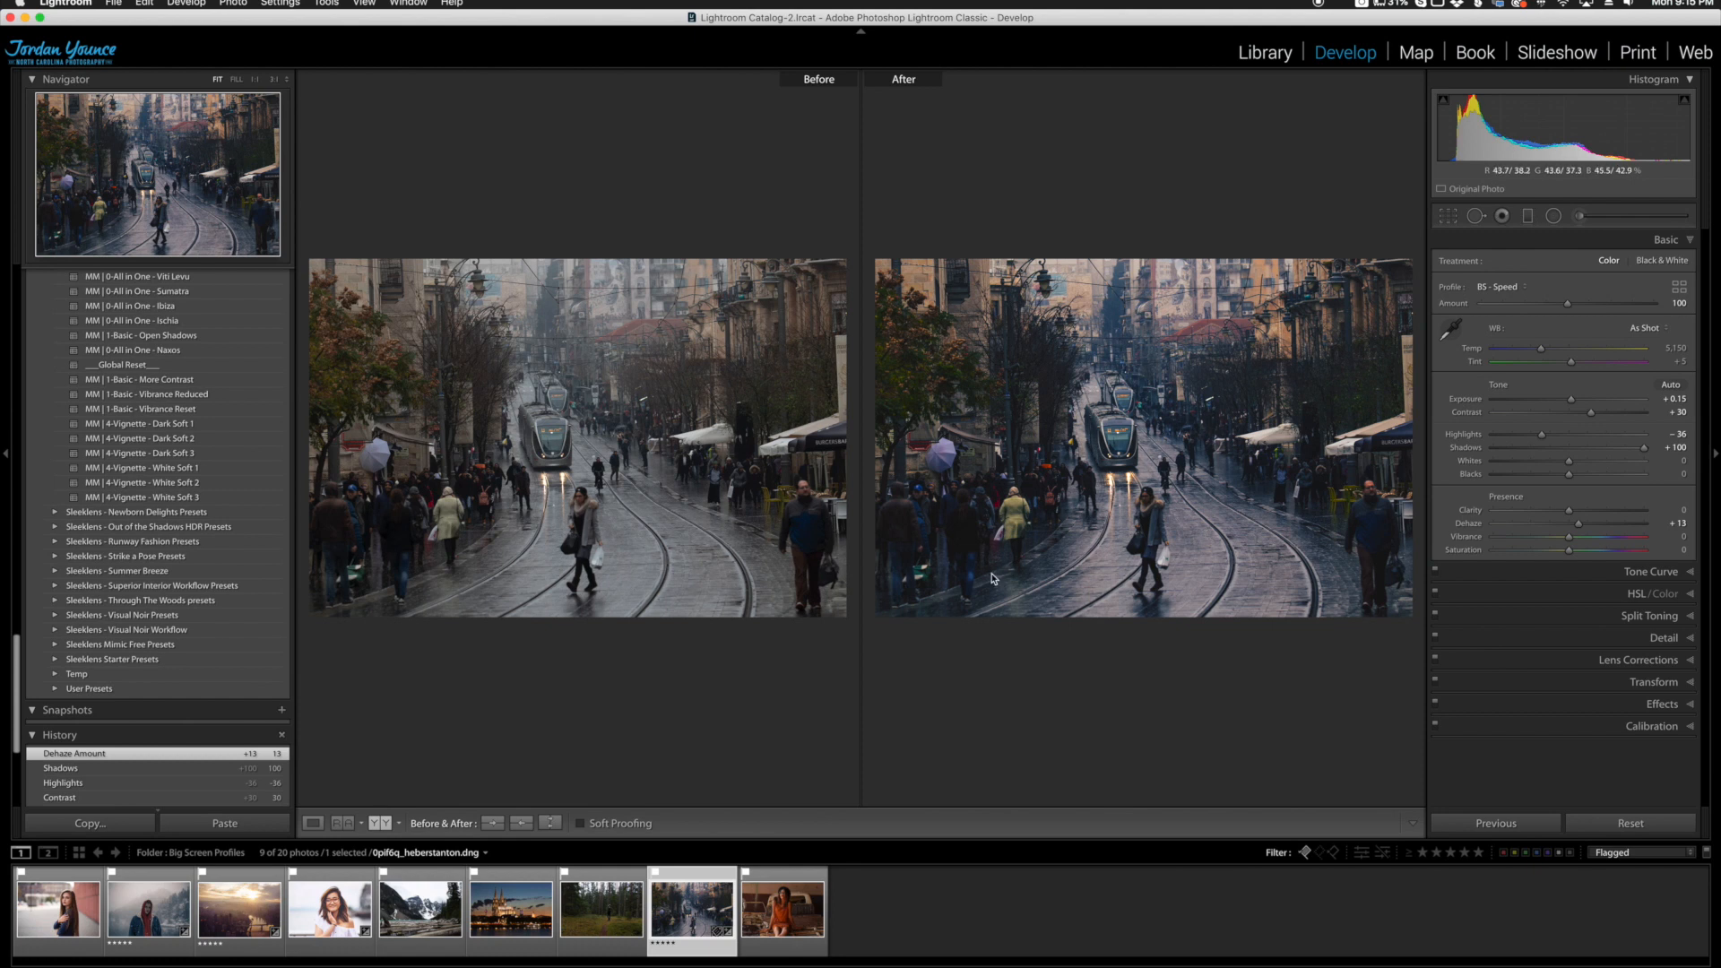
{"action": "left_click", "coordinate": [313, 823]}
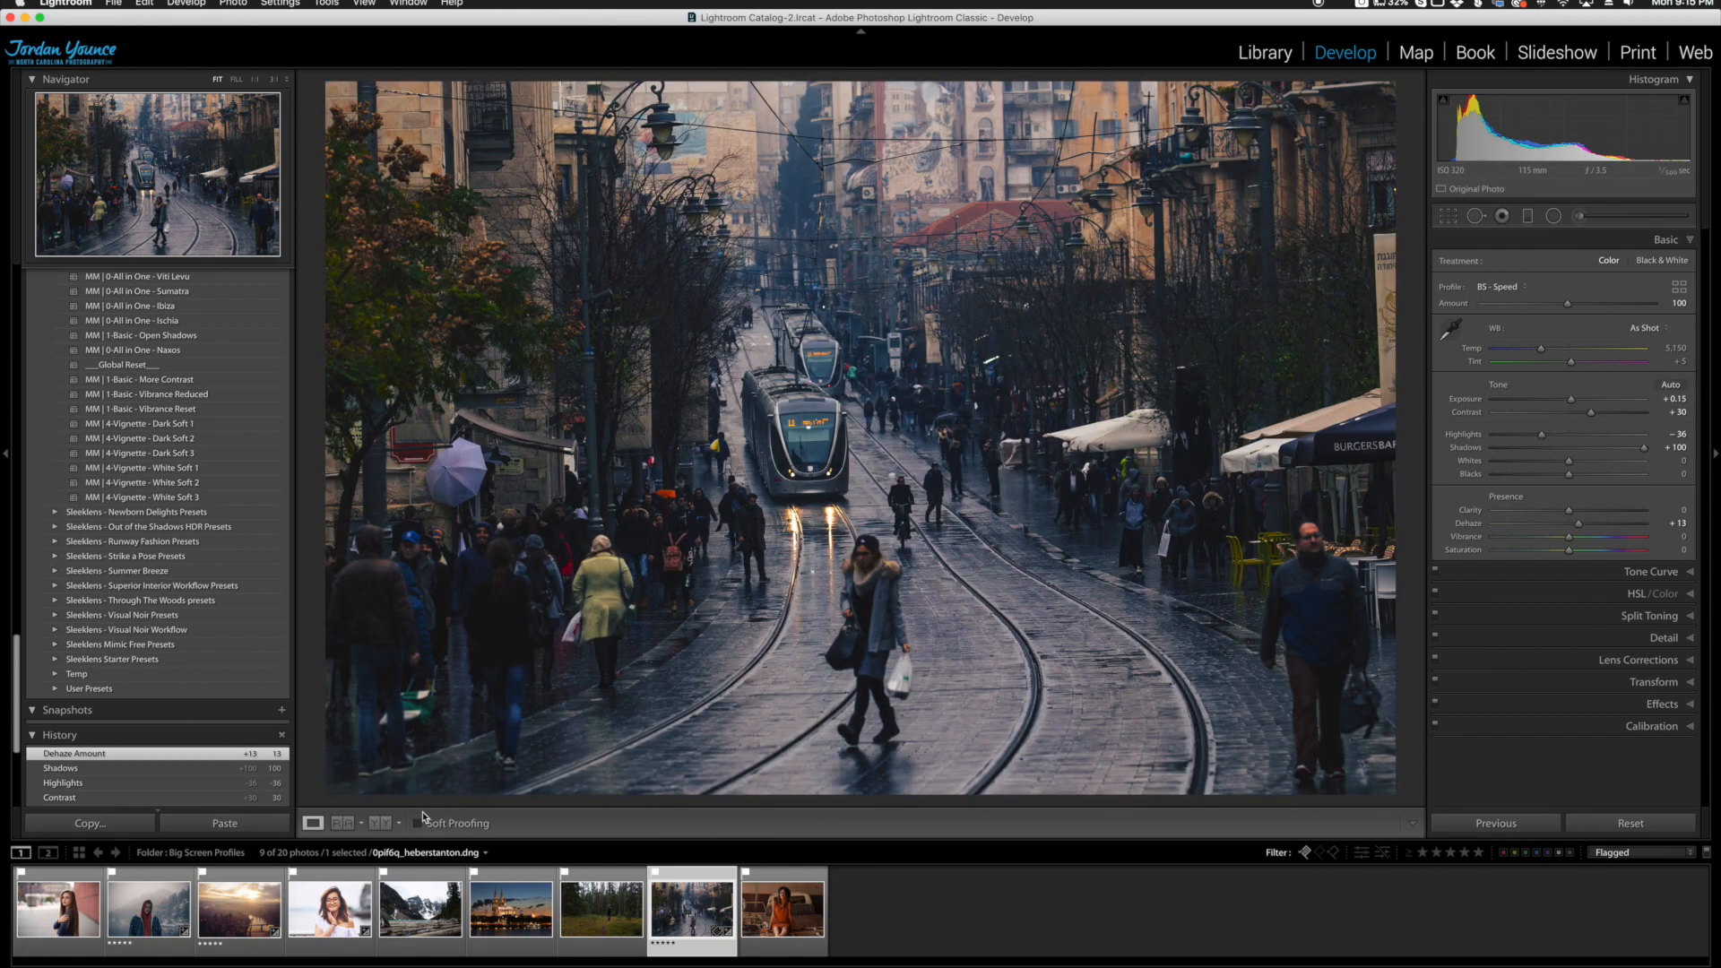